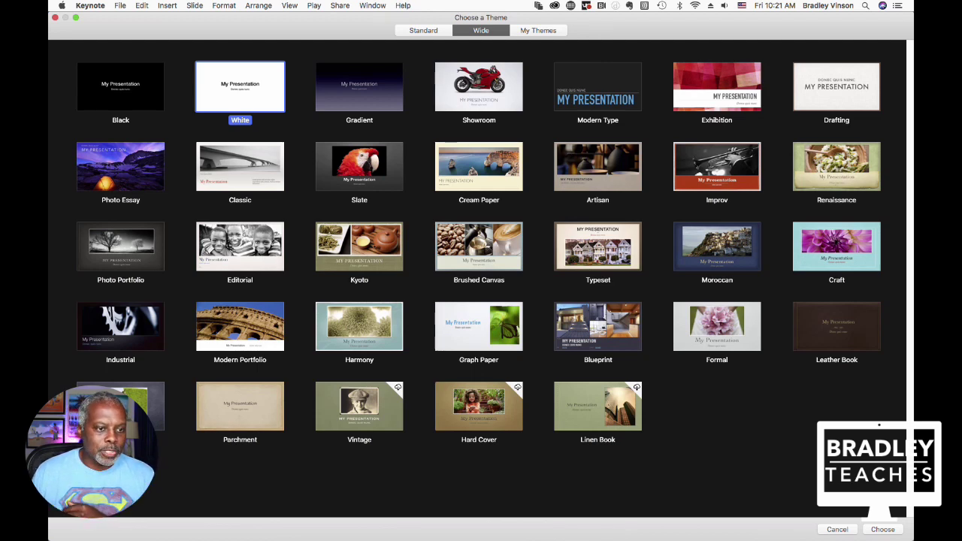
- Create a presentation from the wide White theme, then set the view to 50% and show the rulers
key("Return")
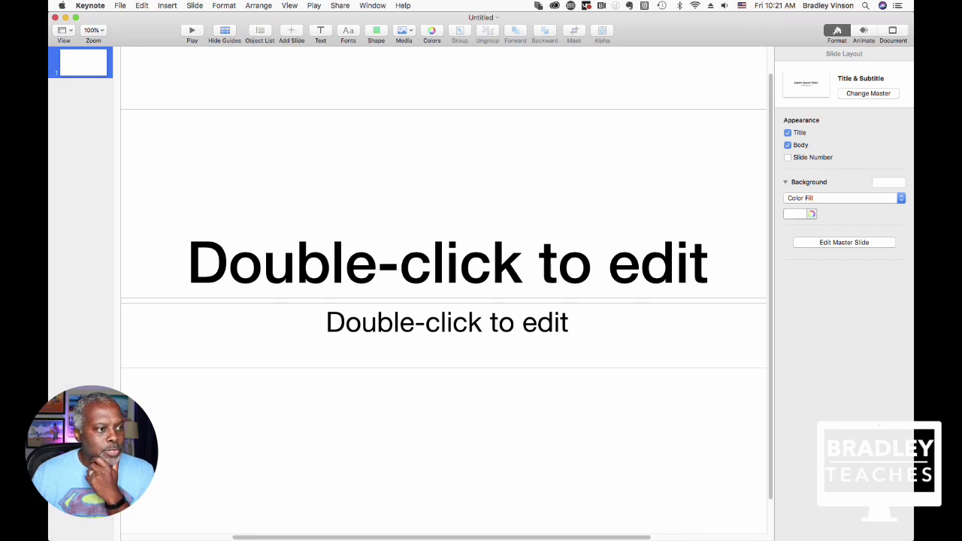
left_click(93, 30)
left_click(97, 51)
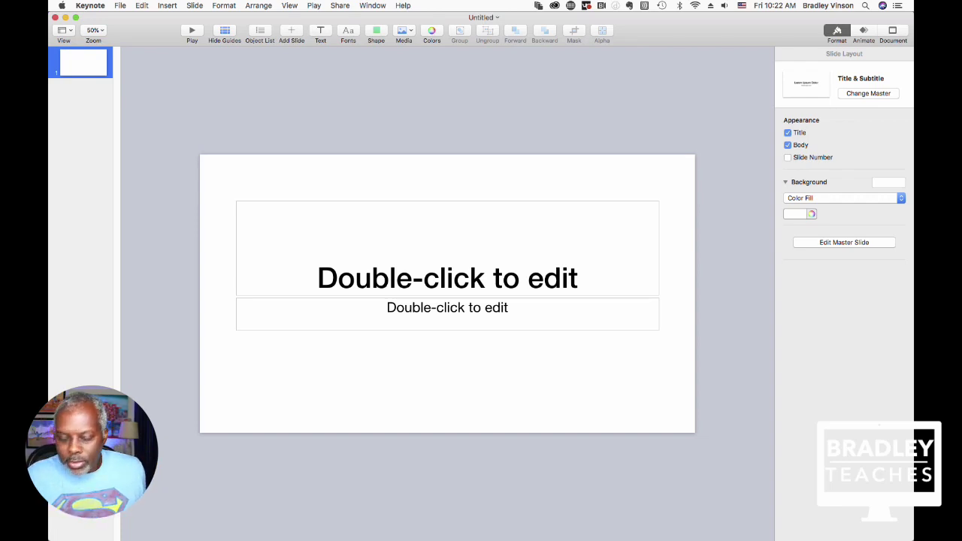
key("super+r")
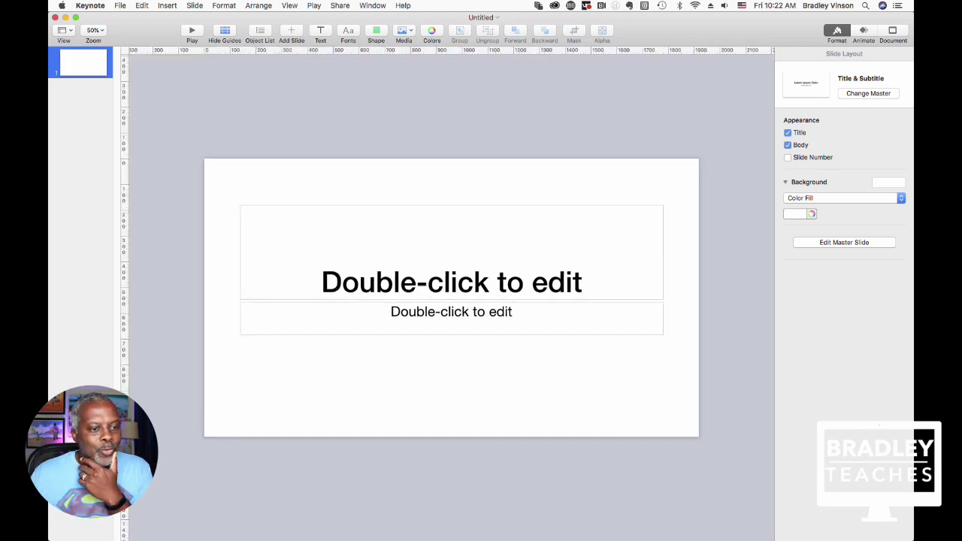
- Delete the title and subtitle placeholders so the slide is blank
left_click_drag(181, 135, 720, 460)
left_click_drag(188, 136, 725, 485)
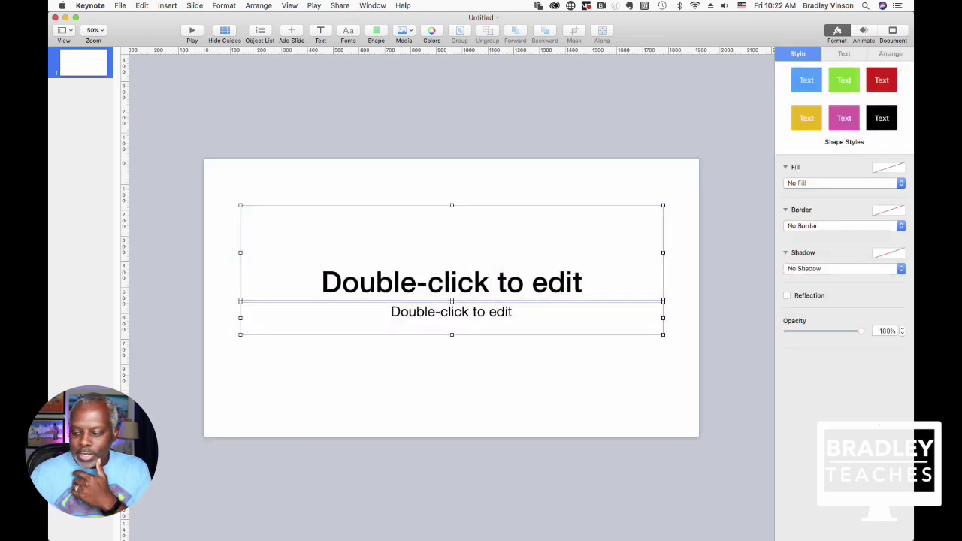
key("Delete")
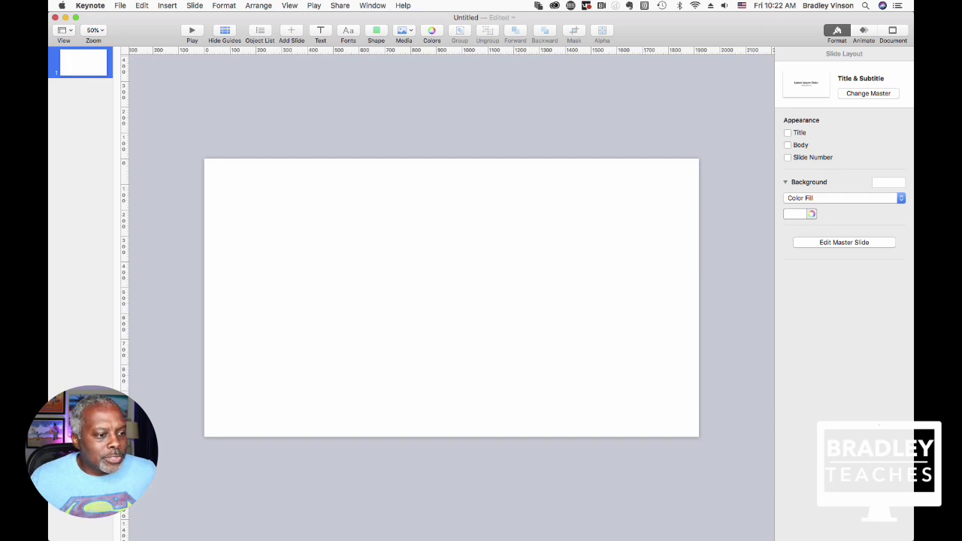
- Place a vertical guide about a third across the slide and cover the area left of it with a full-height blue square shape
left_click_drag(124, 292, 369, 292)
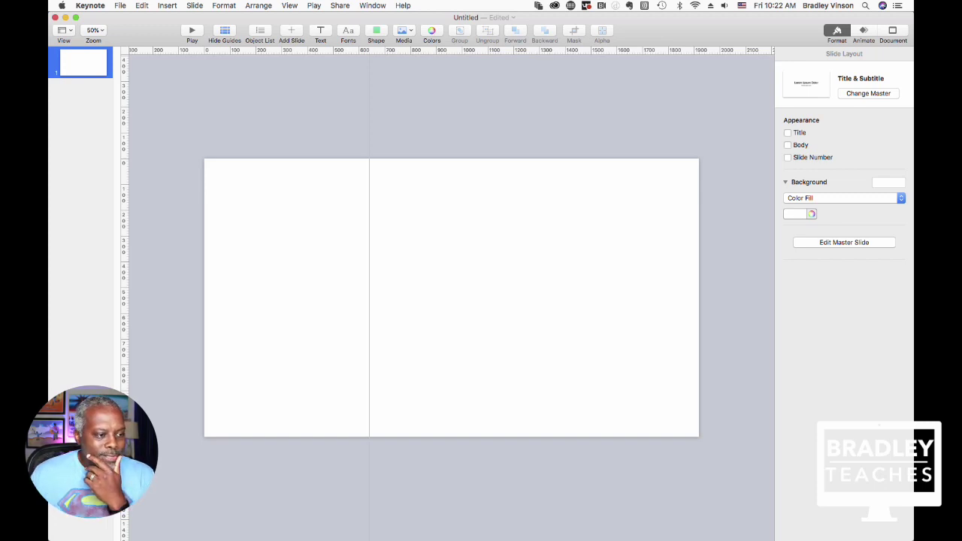
left_click_drag(125, 287, 367, 289)
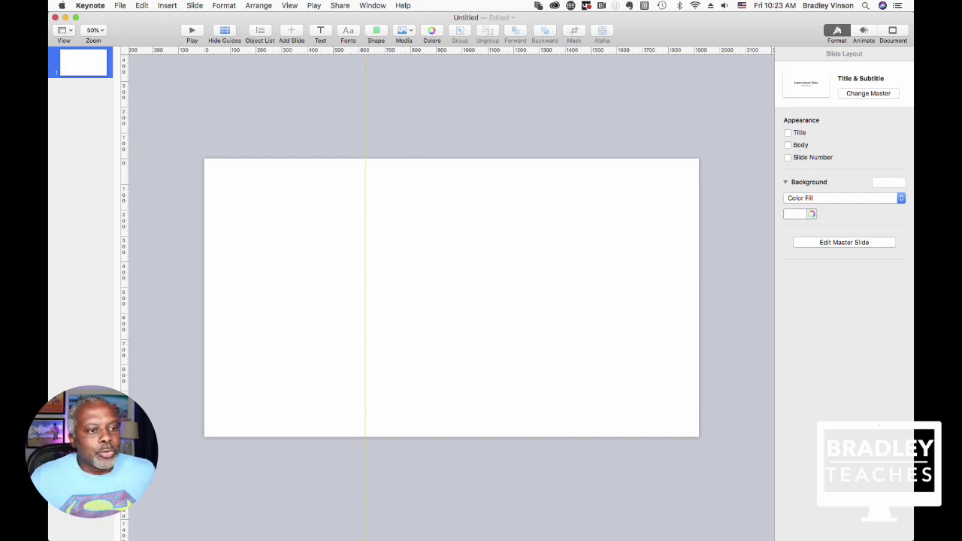
left_click(376, 33)
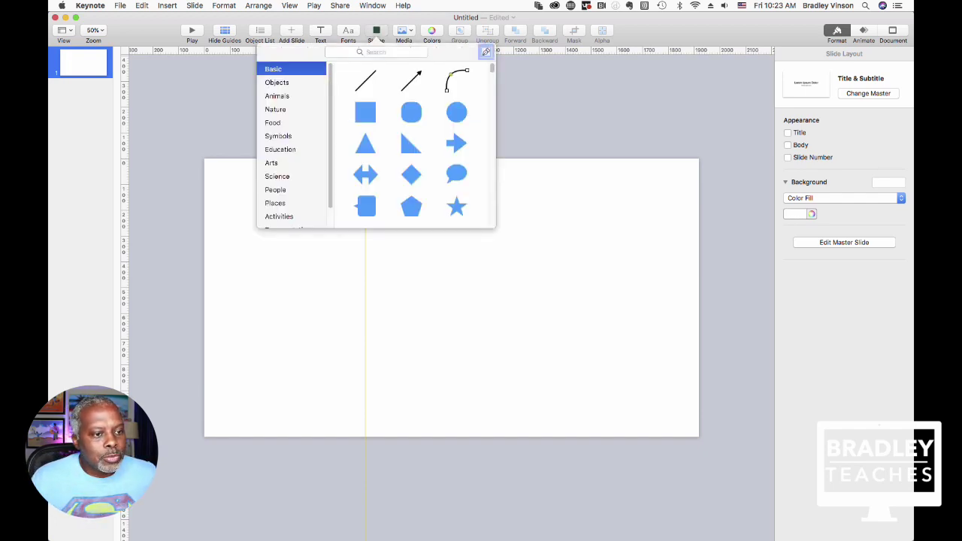
left_click(365, 112)
left_click_drag(452, 297, 366, 437)
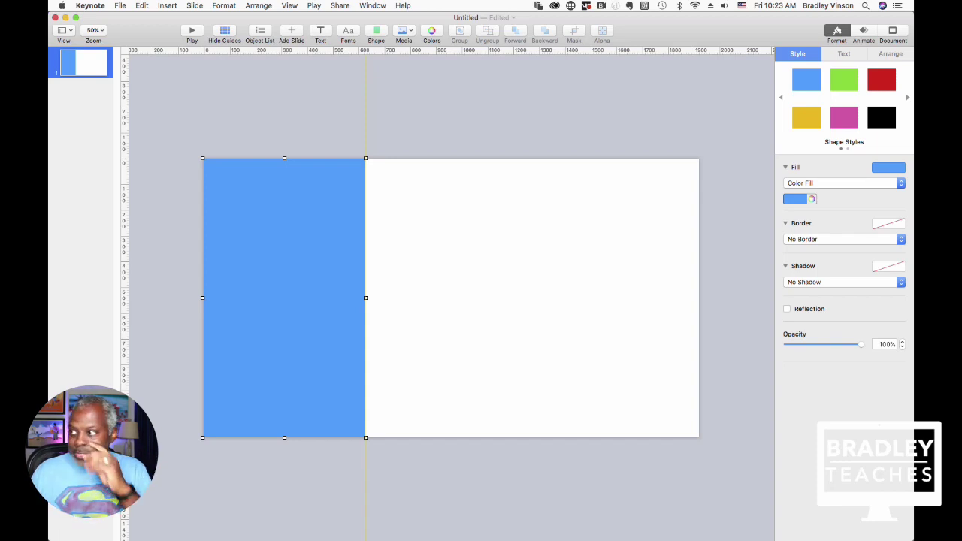
key("Escape")
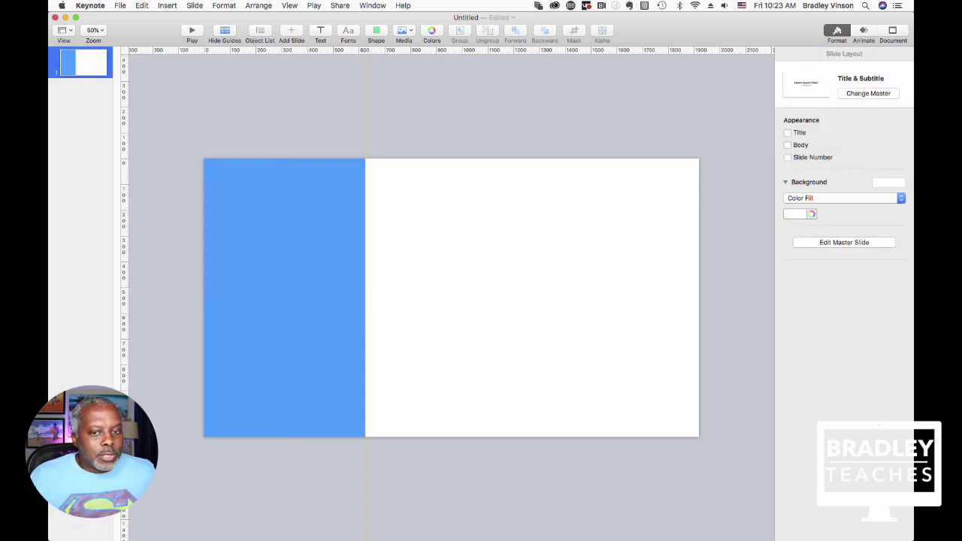
- Add a text box at the top of the blue panel reading "today's show" with "title" on a second line
left_click(320, 34)
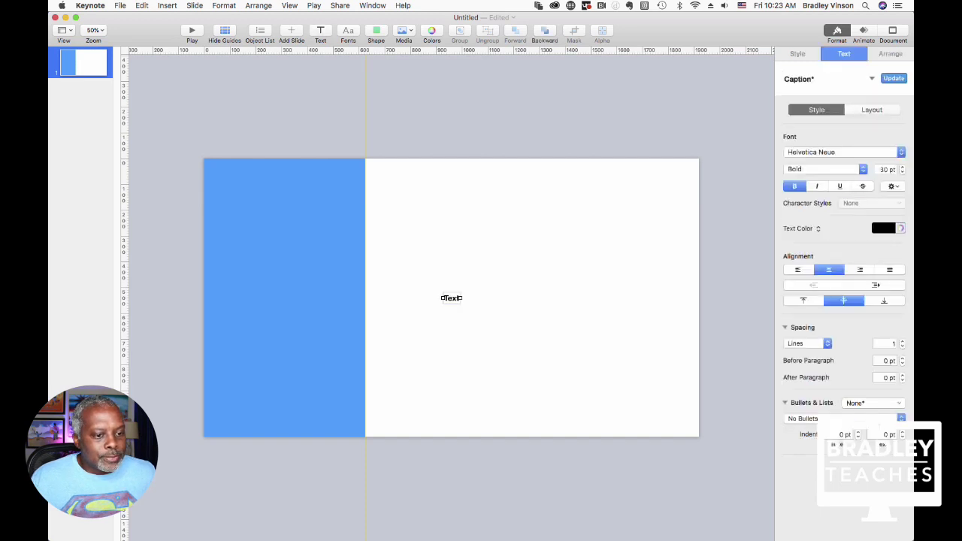
left_click_drag(451, 297, 232, 183)
double_click(232, 183)
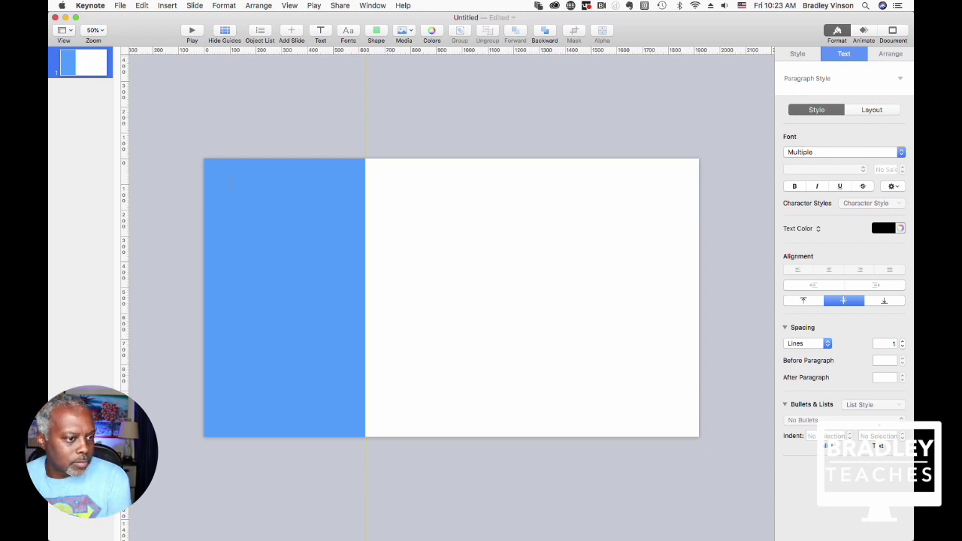
left_click(231, 183)
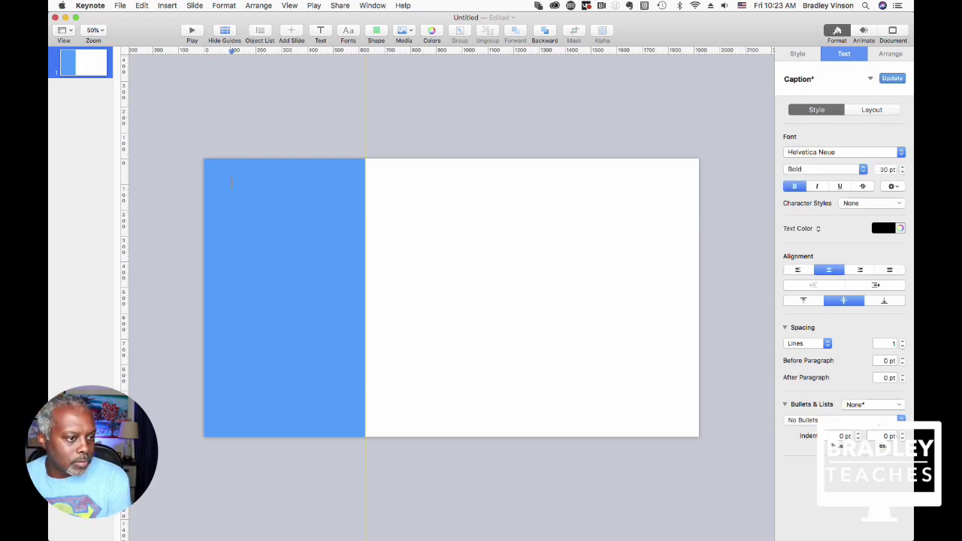
type("tod")
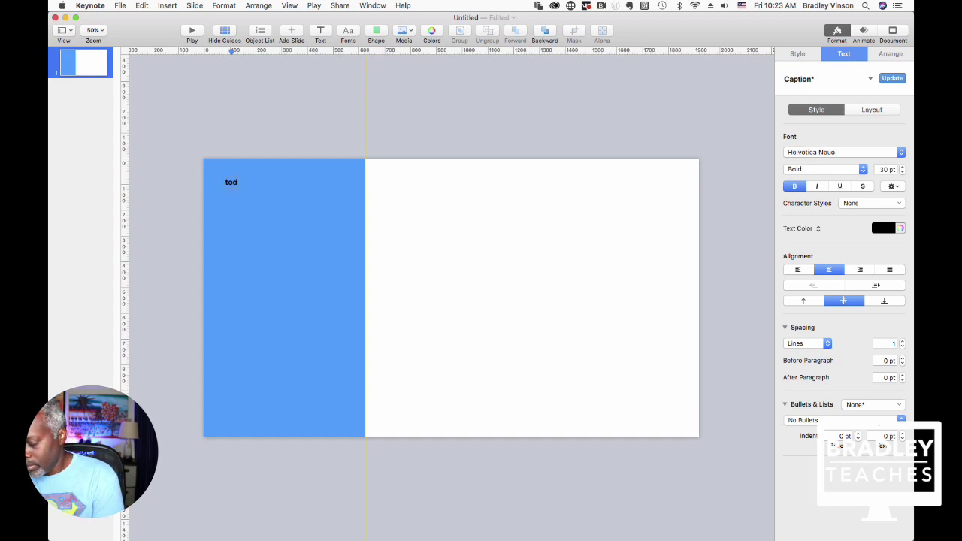
type("ay's")
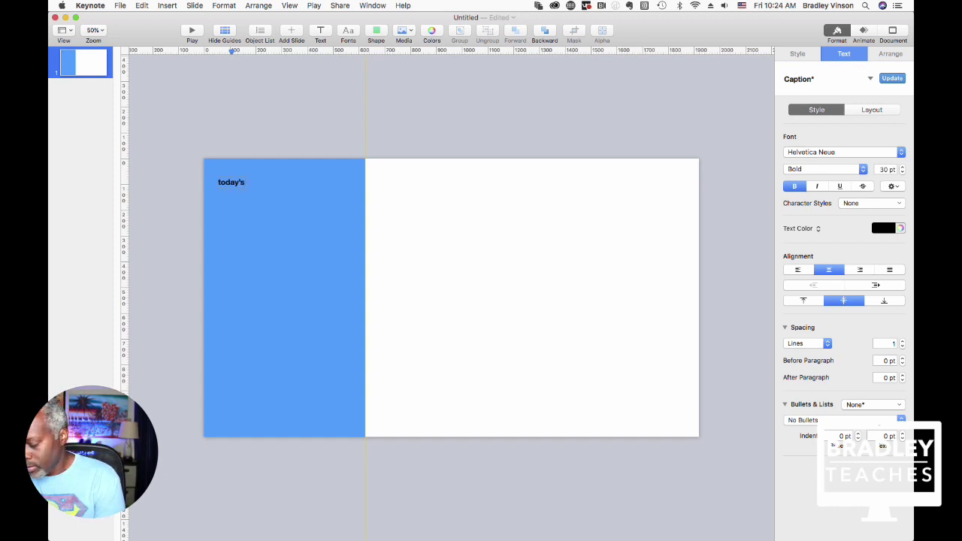
type(" show")
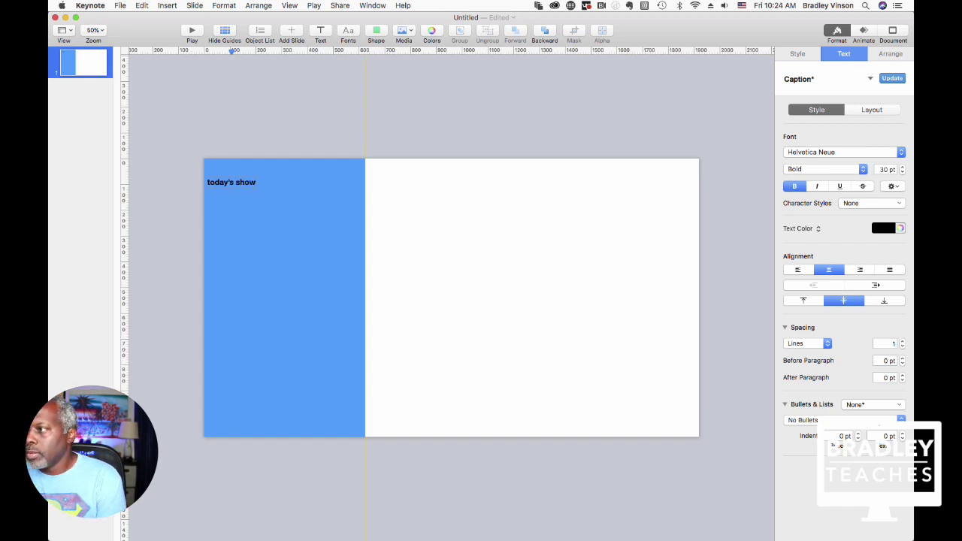
key("BackSpace")
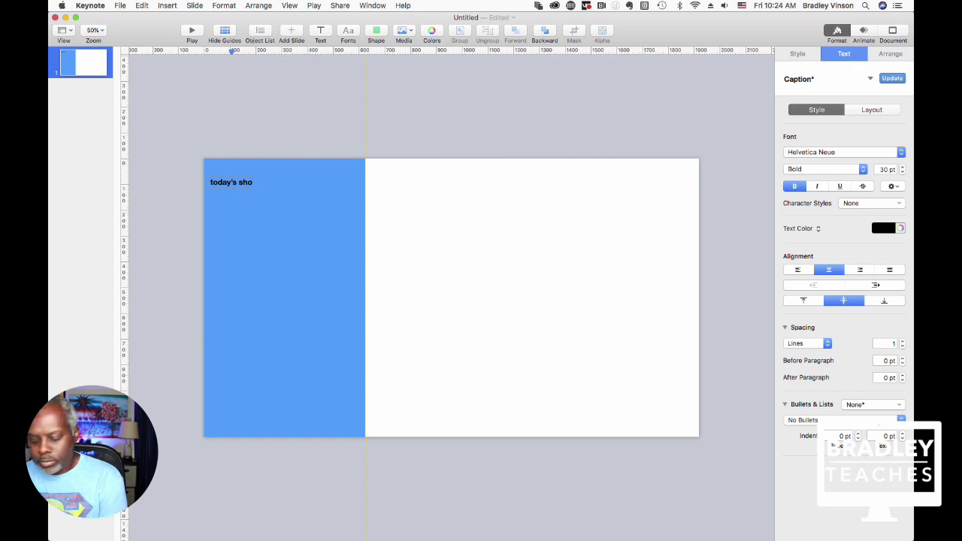
type("w")
key("Return")
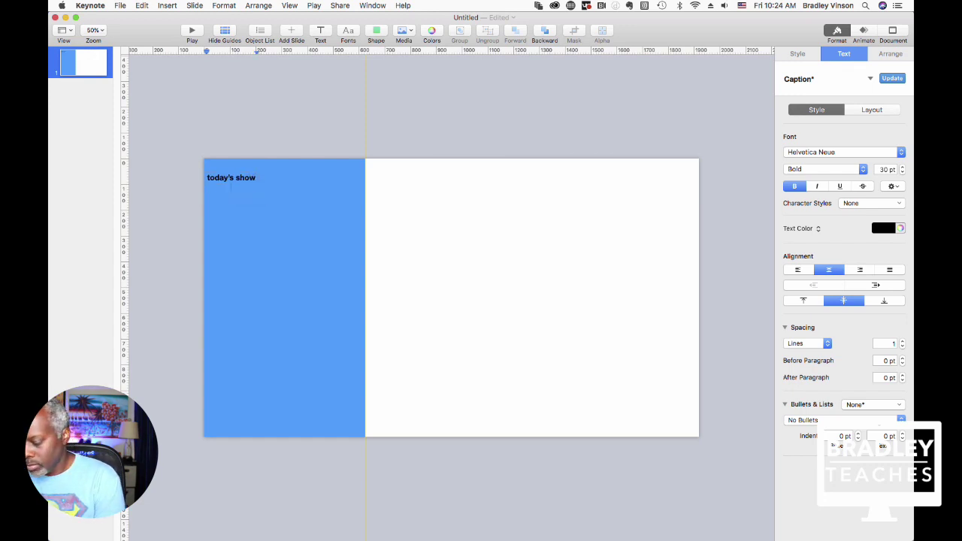
type("title")
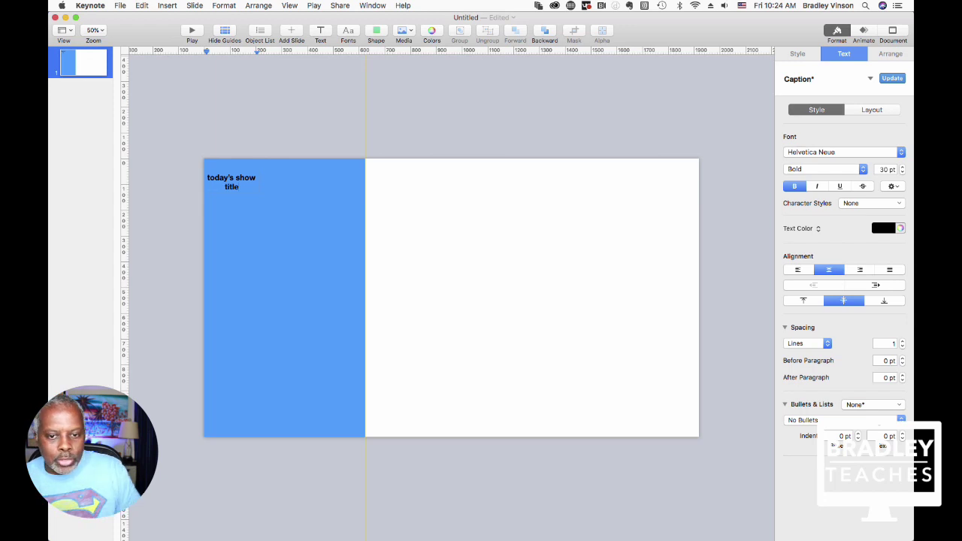
- Left-align all the text in the box and enlarge it to 85 pt
key("super+a")
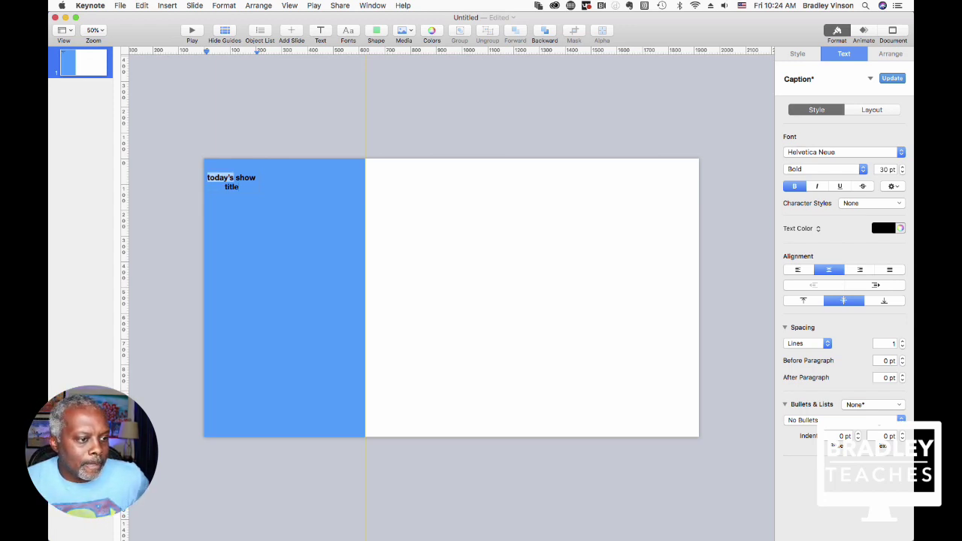
key("super+braceleft")
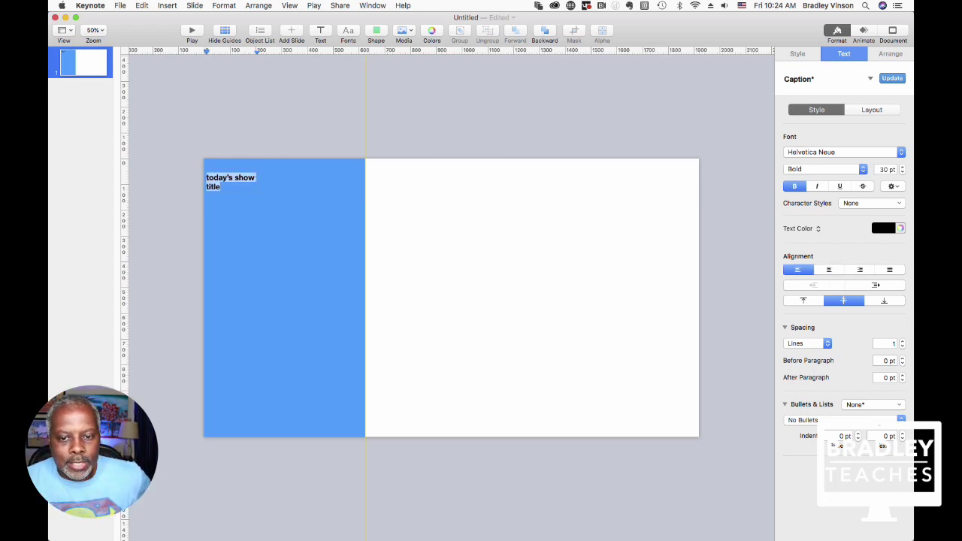
key("super+plus")
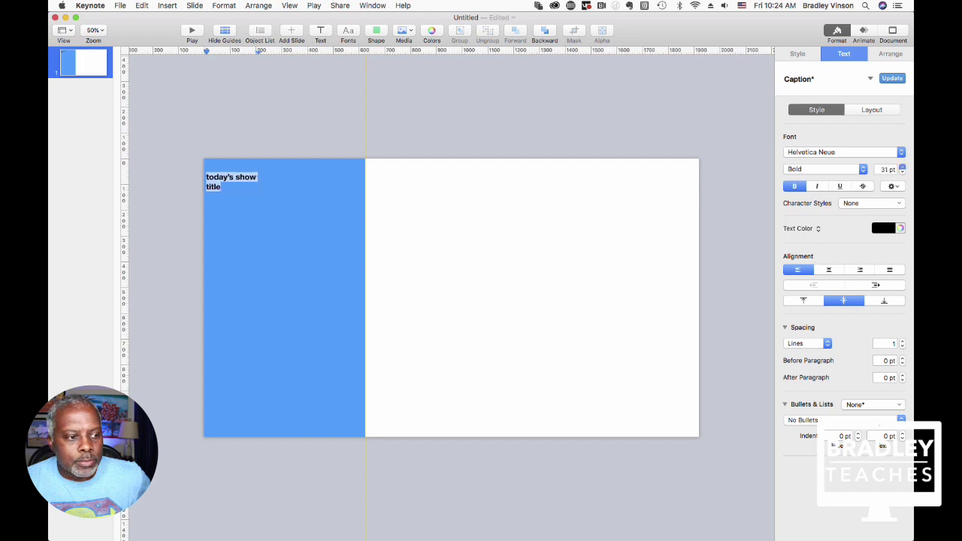
key("super+plus")
key("super+plus")
key("super+plus")
key("super+plus")
key("super+plus")
key("super+plus")
key("super+plus")
key("super+plus")
key("super+plus")
key("super+plus")
key("super+plus")
key("super+plus")
key("super+plus")
key("super+plus")
key("super+plus")
key("super+plus")
key("super+plus")
key("super+plus")
key("super+plus")
key("super+plus")
key("super+plus")
key("super+plus")
key("super+plus")
key("super+plus")
key("super+plus")
key("super+plus")
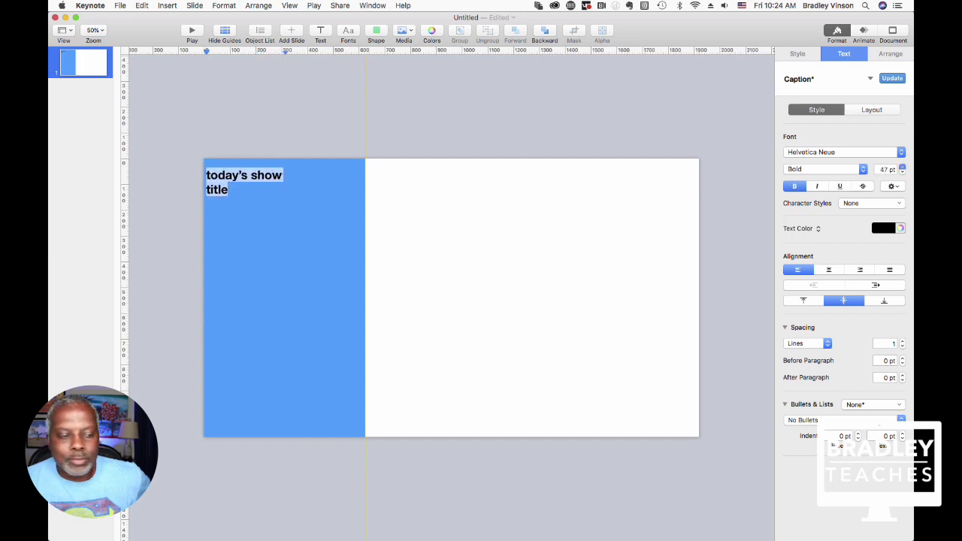
key("super+plus")
key("super+plus")
key("super+plus")
key("super+plus")
key("super+plus")
key("super+plus")
key("super+plus")
key("super+plus")
key("super+plus")
key("super+plus")
key("super+plus")
key("super+plus")
key("super+plus")
key("super+plus")
key("super+plus")
key("super+plus")
key("super+plus")
key("super+plus")
key("super+plus")
key("super+plus")
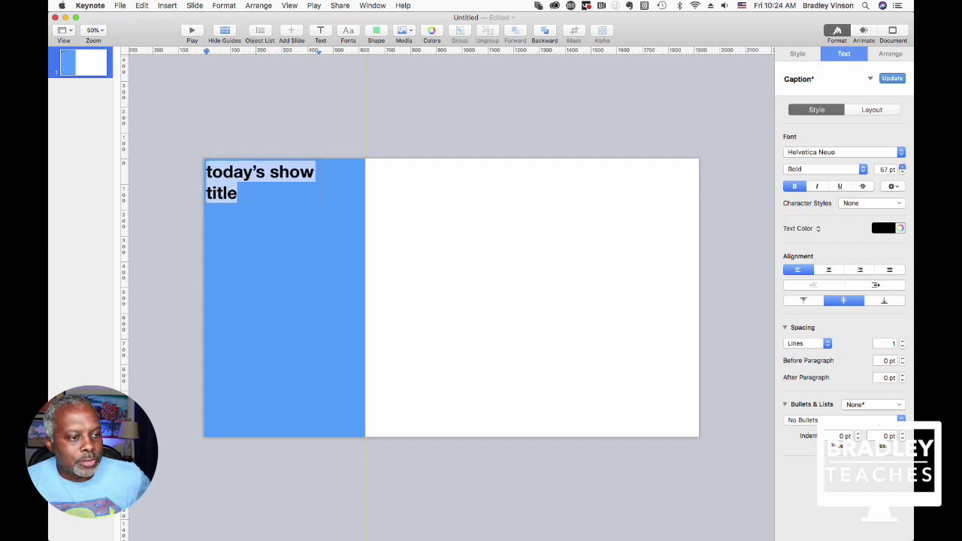
key("super+plus")
key("super+plus")
key("super+plus")
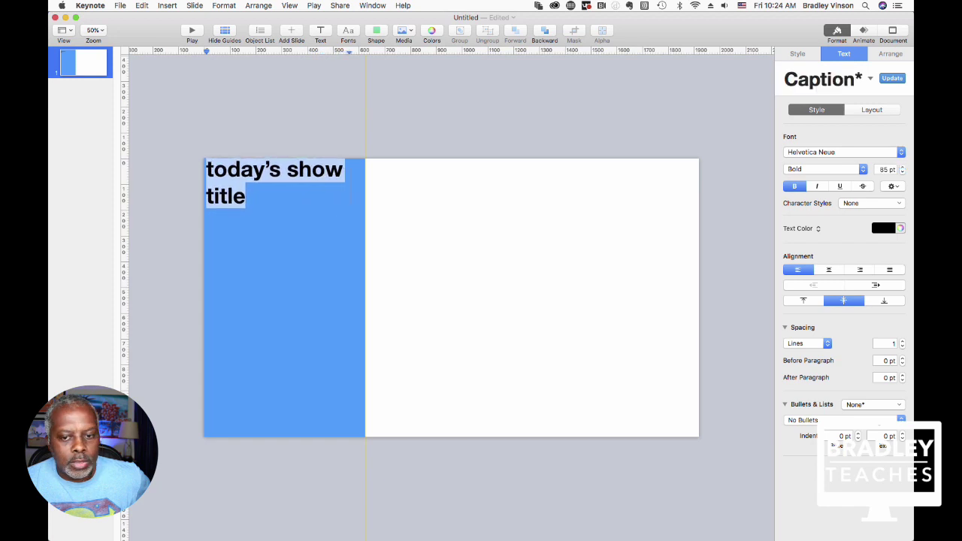
- Change the font of the show title text to Eurostile
left_click(845, 151)
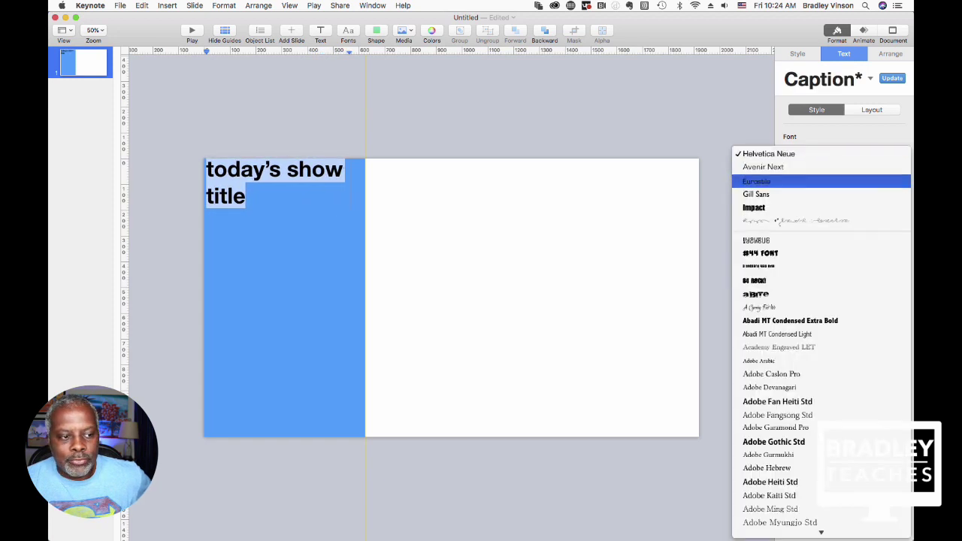
left_click(821, 181)
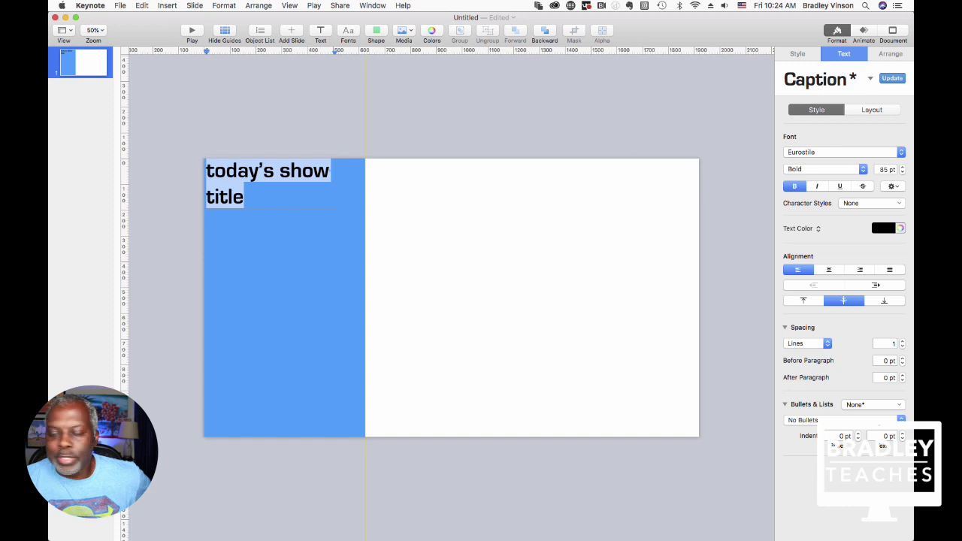
key("Escape")
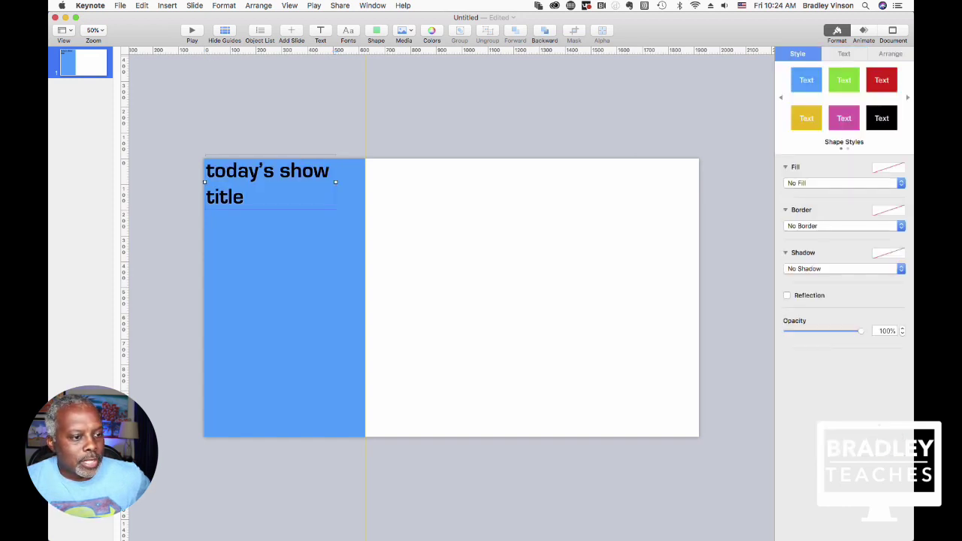
- Narrow the text box and remove the manual line break so it reads "today's" above "show title"
left_click_drag(335, 182, 320, 182)
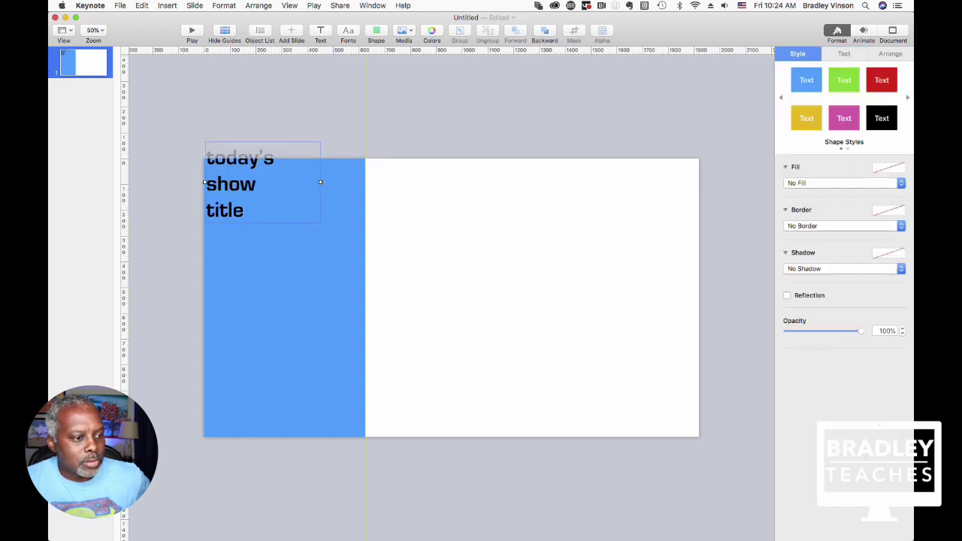
double_click(226, 210)
key("Right")
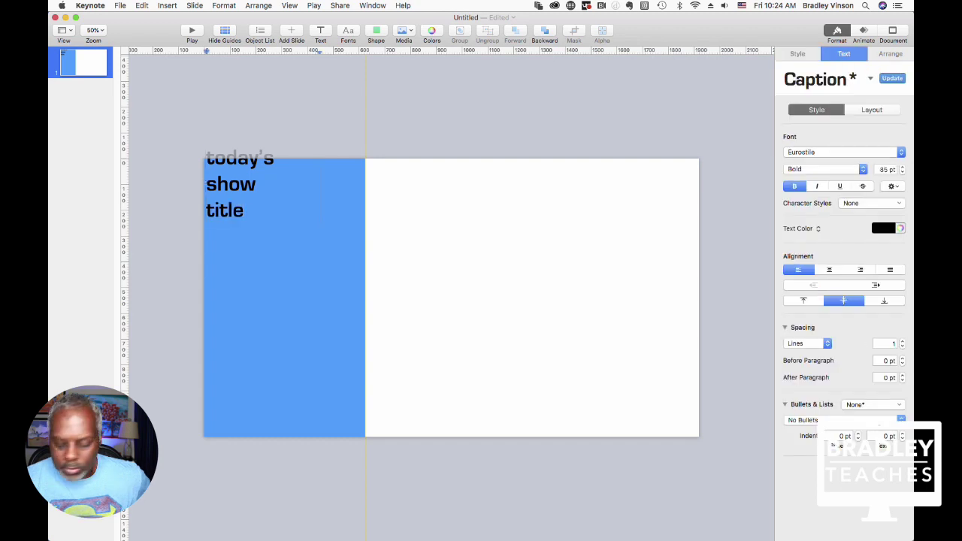
key("BackSpace")
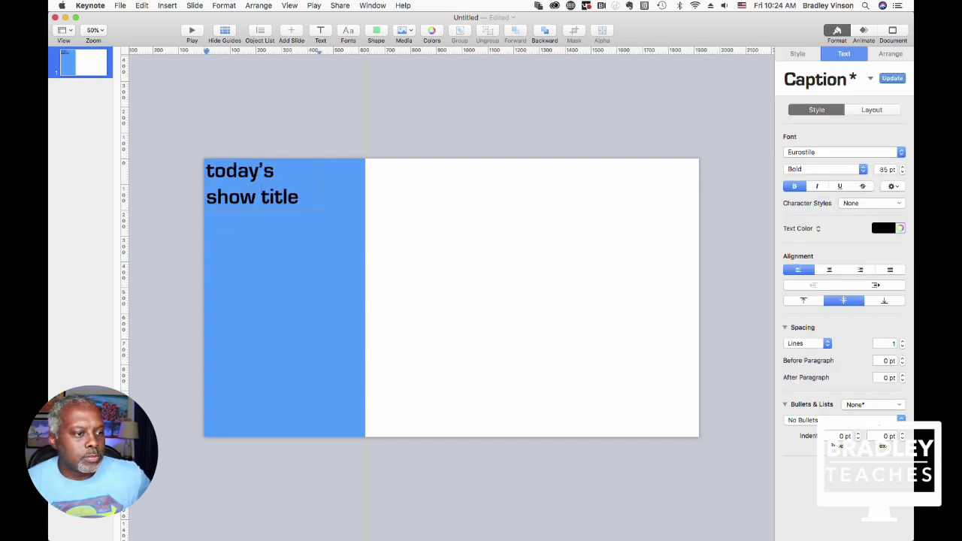
left_click(451, 225)
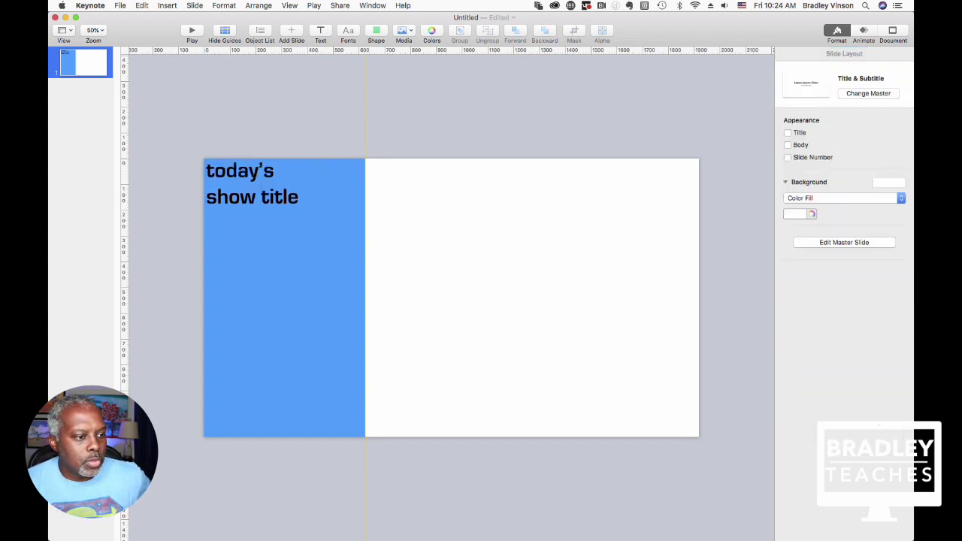
- Move the title text inward from the blue panel's top-left corner and tighten its line spacing by two increments
left_click_drag(245, 176, 314, 217)
double_click(240, 187)
left_click(229, 177)
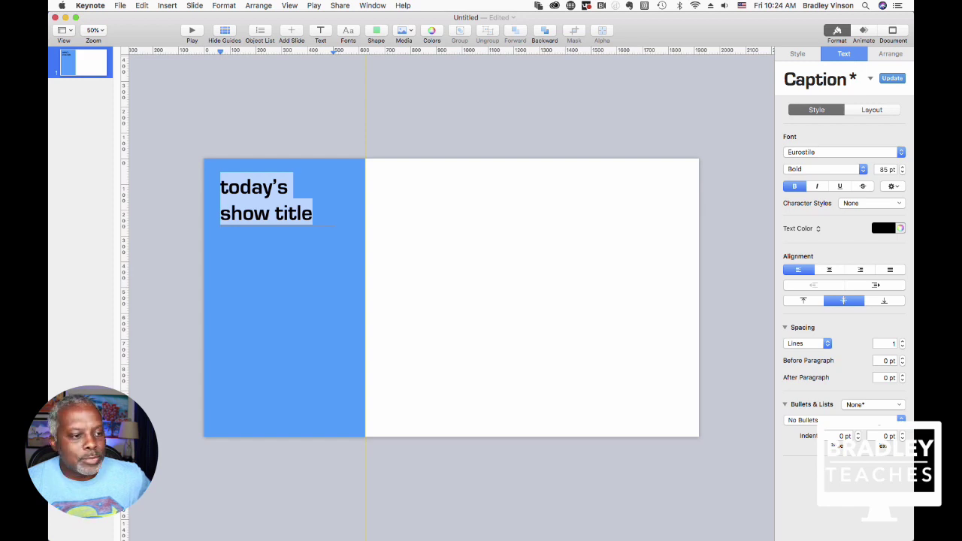
left_click(903, 347)
left_click(902, 347)
left_click(532, 298)
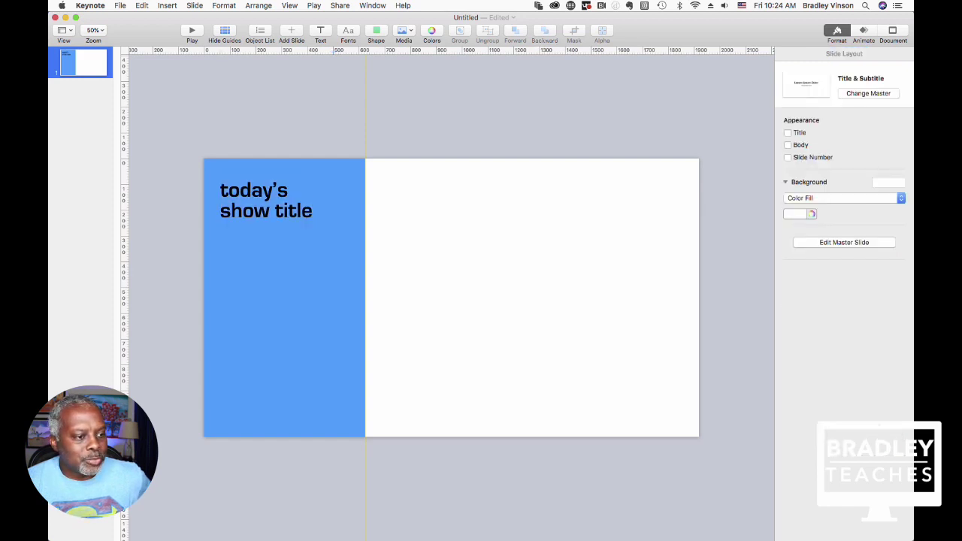
left_click_drag(250, 201, 248, 198)
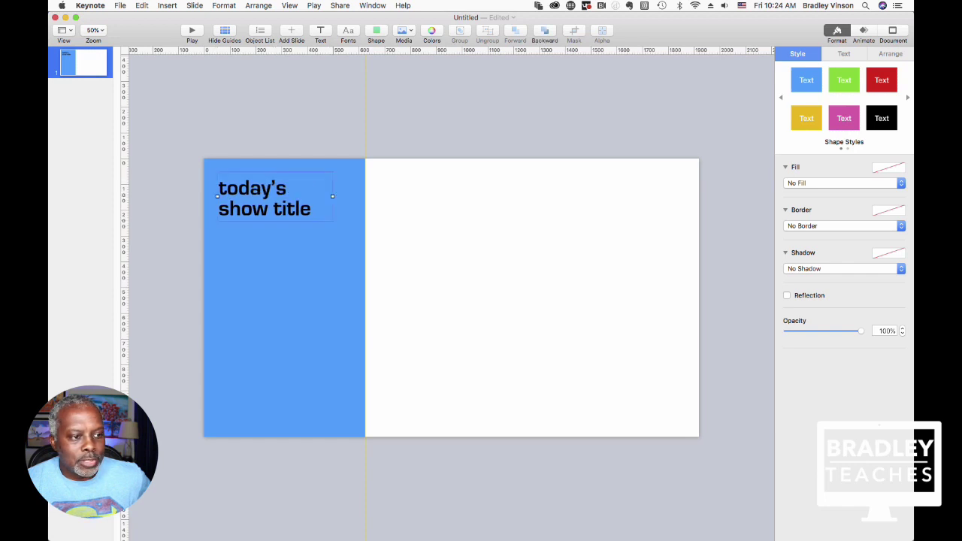
- Duplicate the show title text box directly below the original and change the copy's text to "subtitle"
left_click(481, 293)
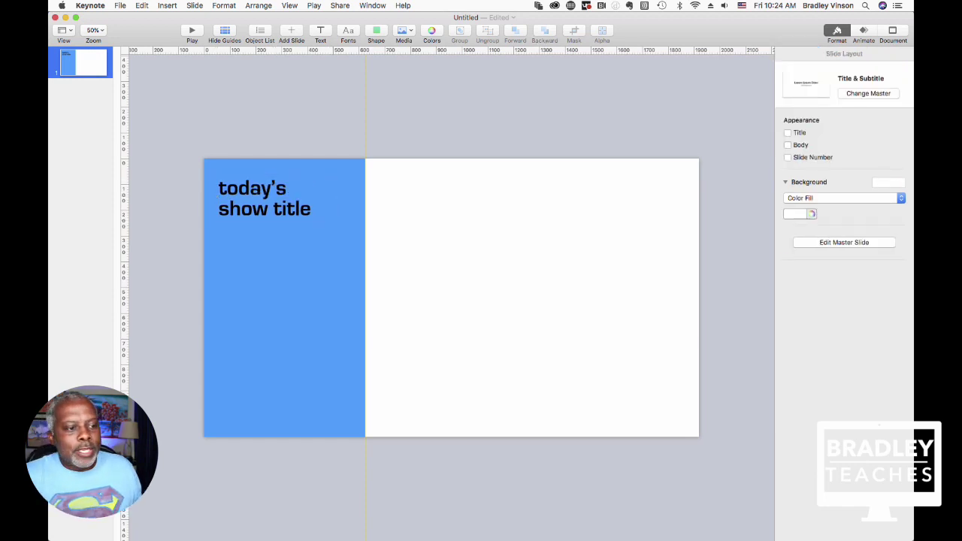
left_click(255, 200)
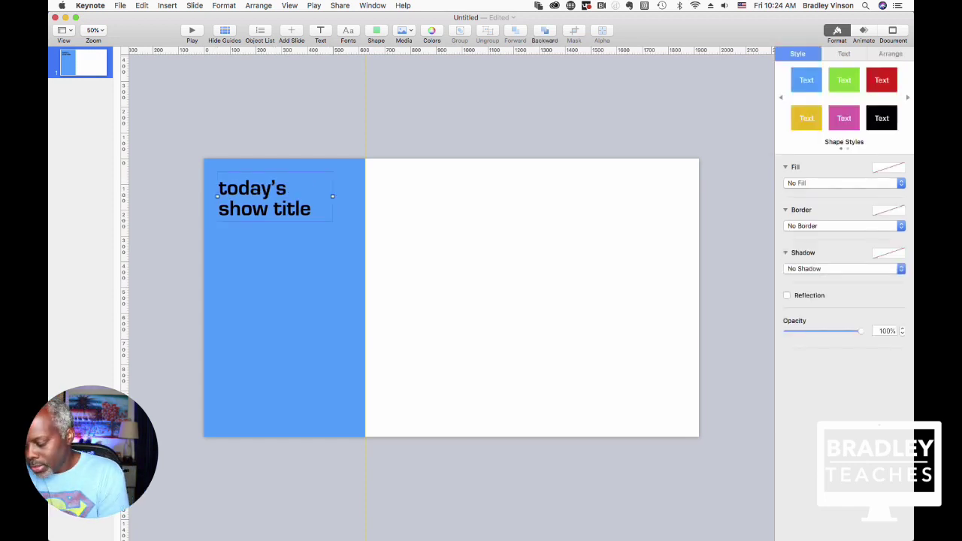
key("super+d")
left_click_drag(256, 200, 256, 256)
key("Return")
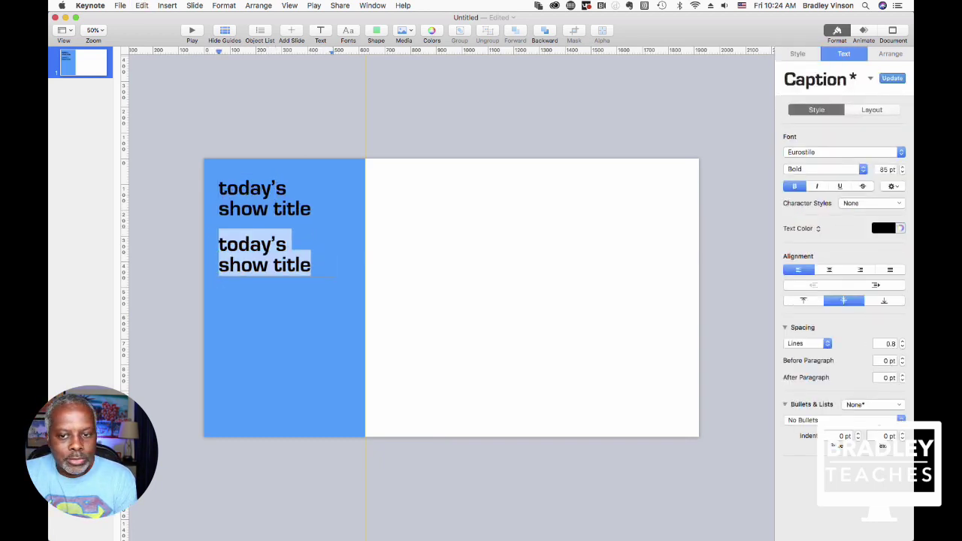
type("subtitle")
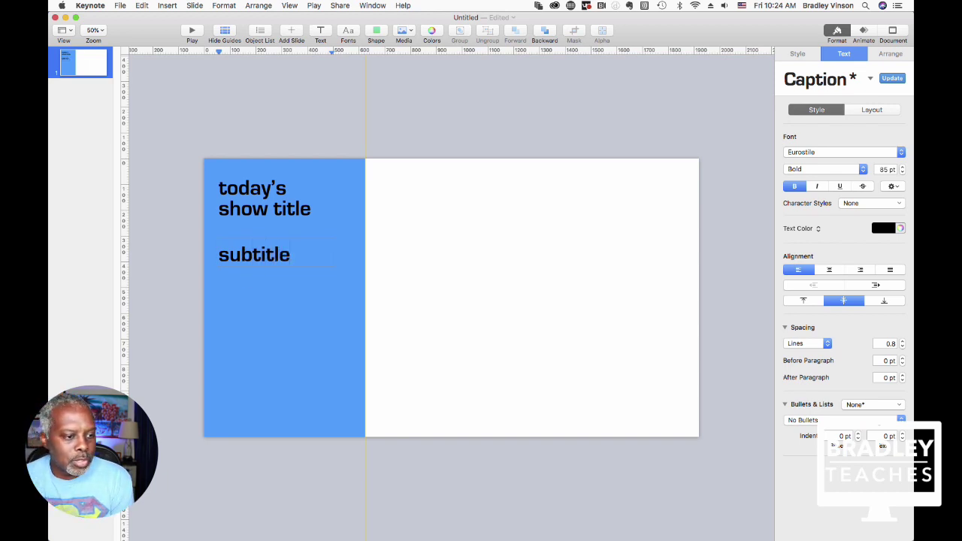
- Reduce the subtitle text to 65 pt and remove its bold so it uses Eurostile Regular
key("super+a")
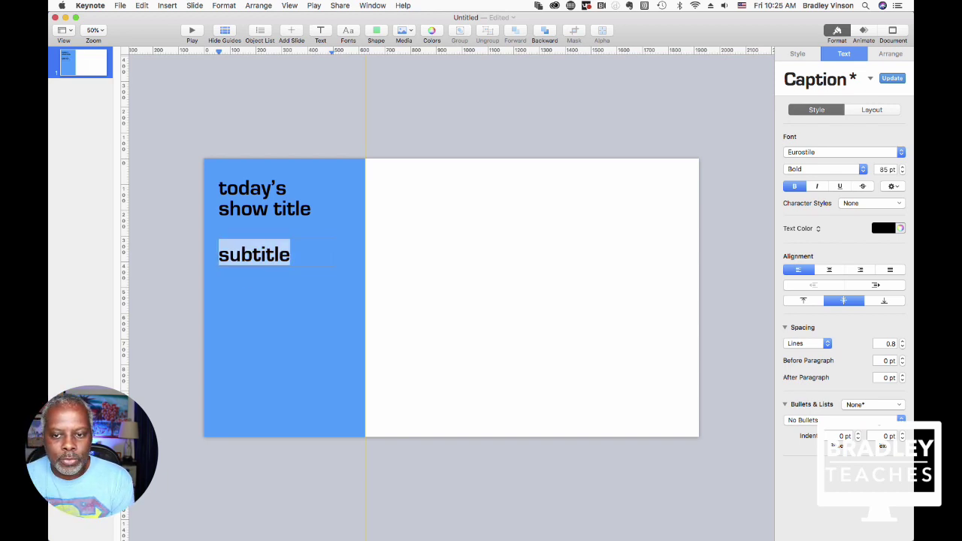
left_click(902, 173)
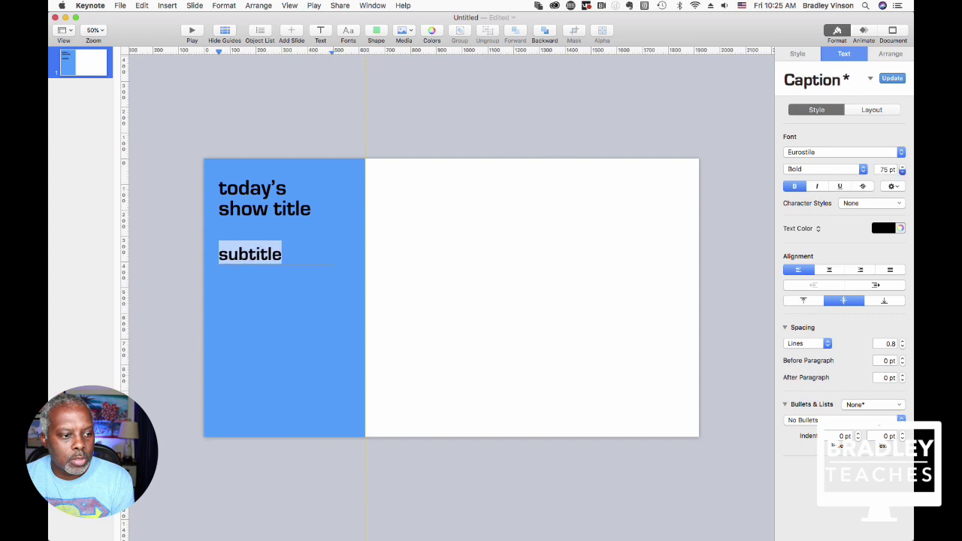
left_click_drag(903, 172, 903, 172)
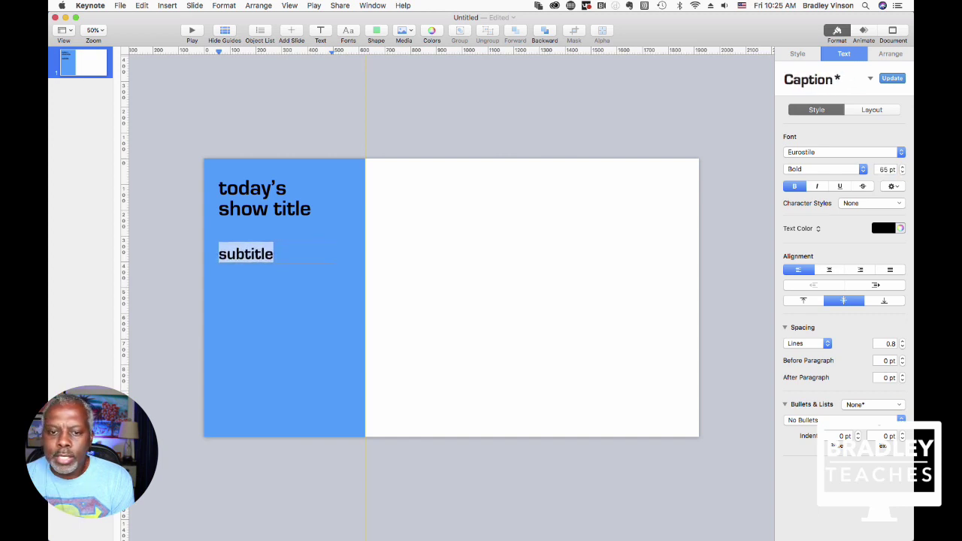
key("super+b")
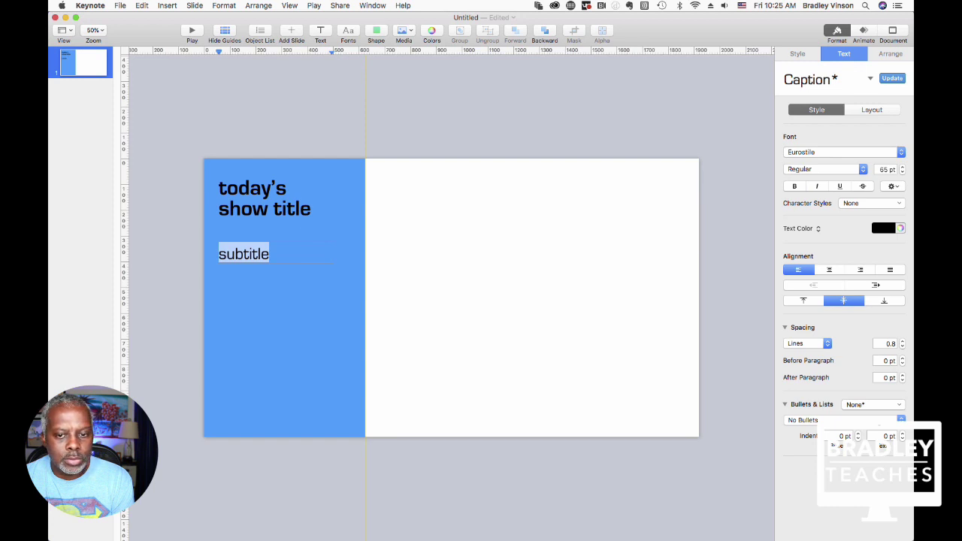
left_click(826, 169)
key("Escape")
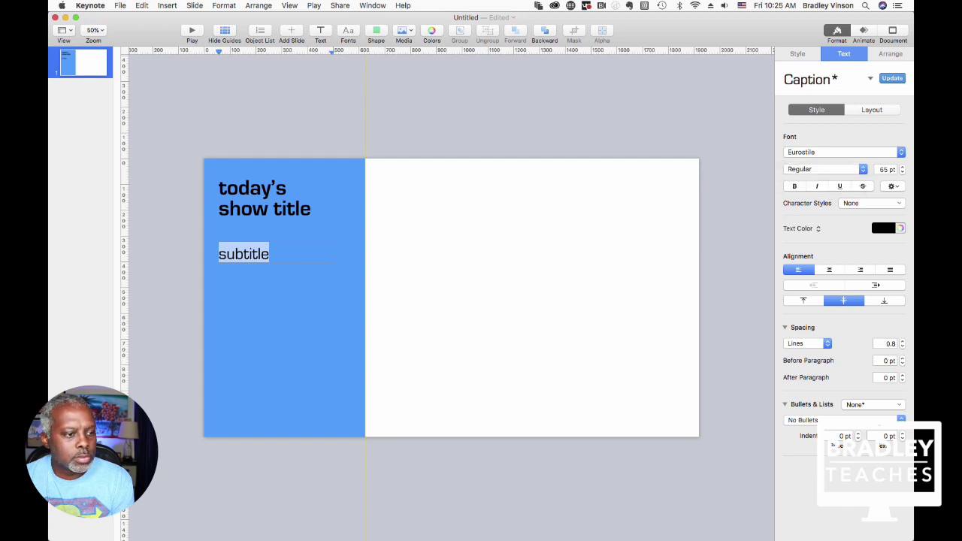
- Move the subtitle up so it sits close beneath the show title, keeping it left-aligned with the title
left_click(736, 226)
left_click_drag(244, 254, 244, 242)
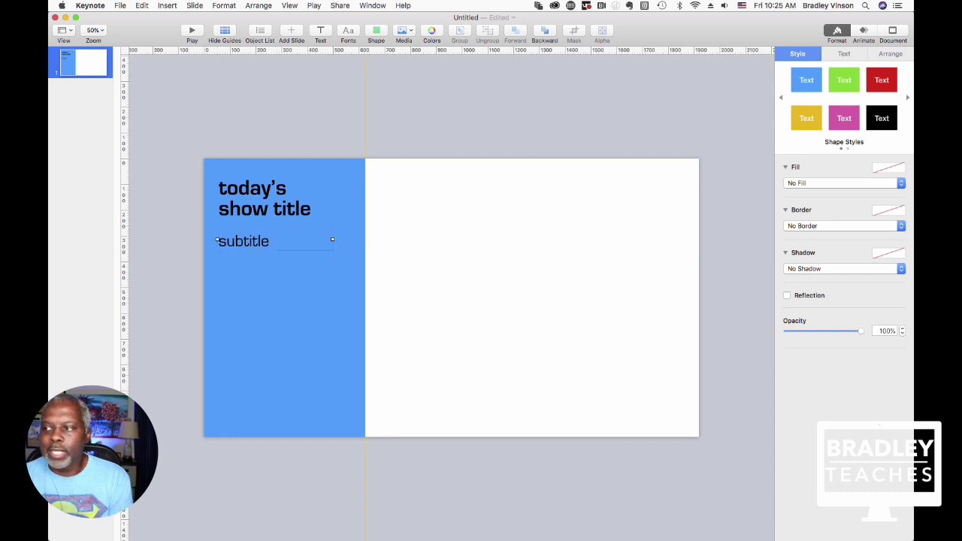
key("Escape")
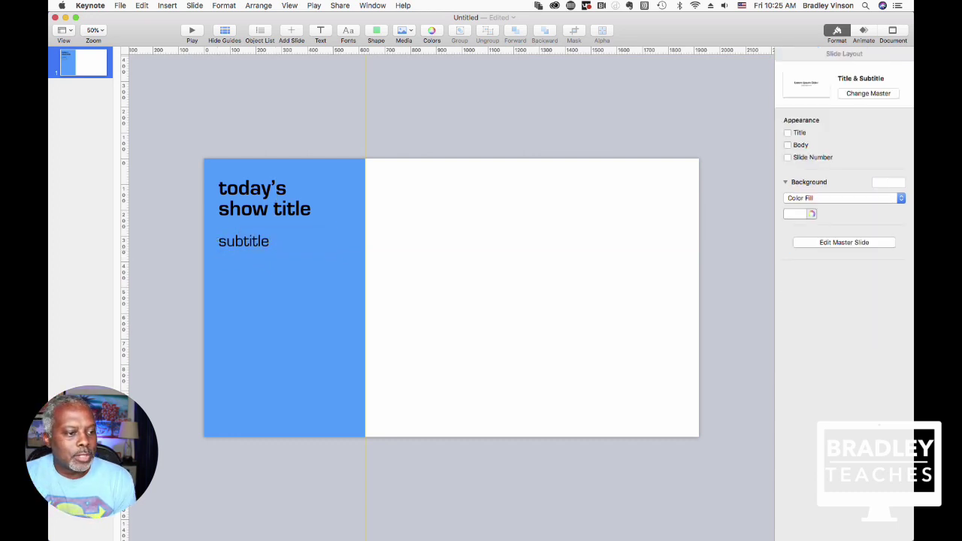
- Make a copy of the subtitle text box so one stays beneath the title and another sits lower in the blue panel
left_click(244, 241)
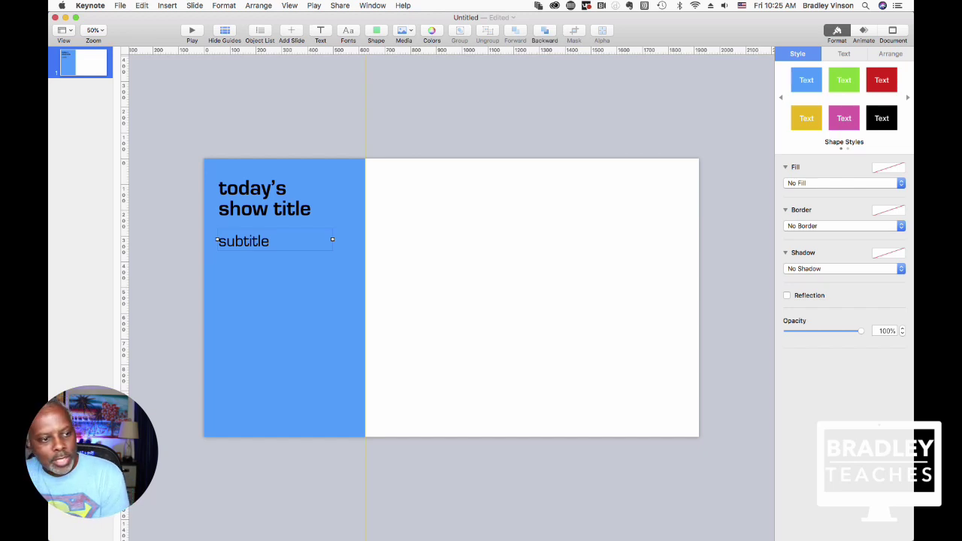
double_click(245, 241)
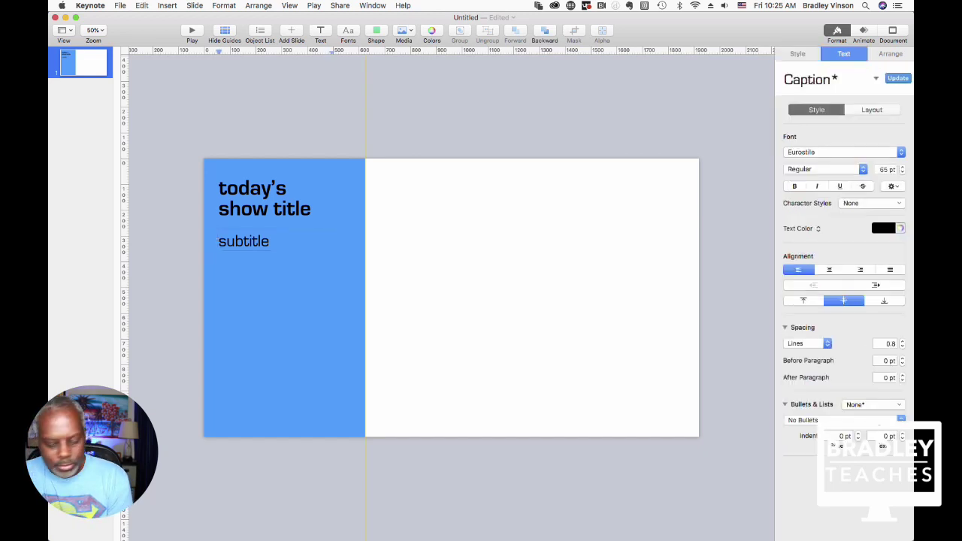
left_click(451, 301)
left_click(244, 241)
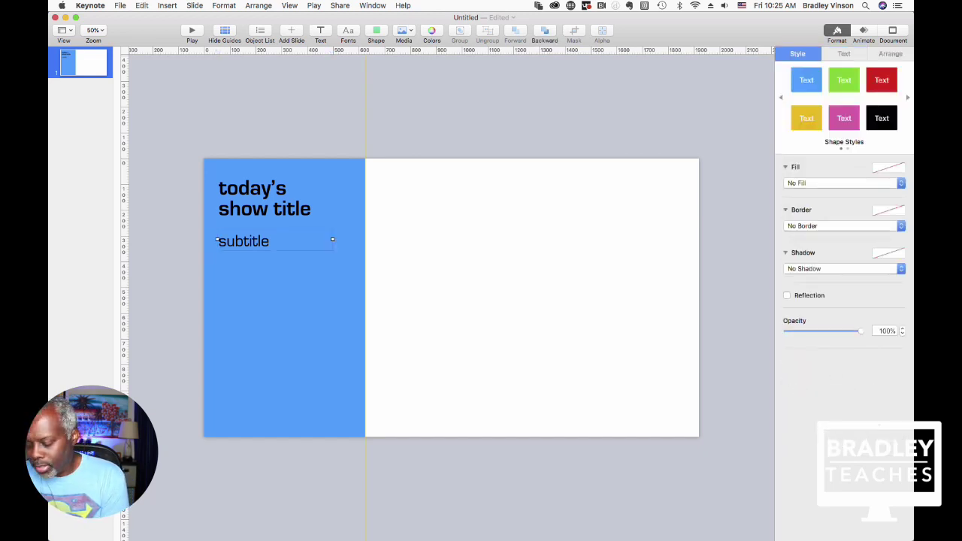
left_click_drag(244, 241, 244, 282)
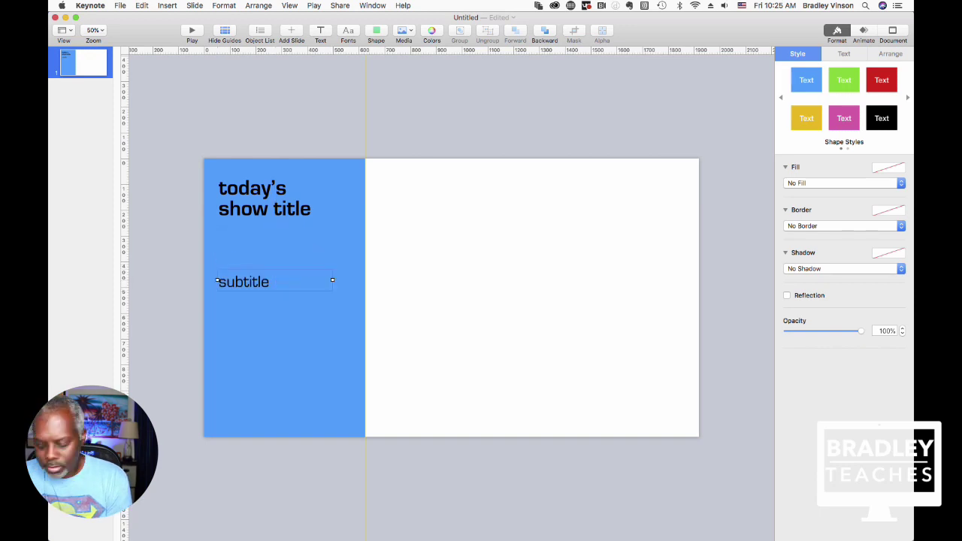
key("super+v")
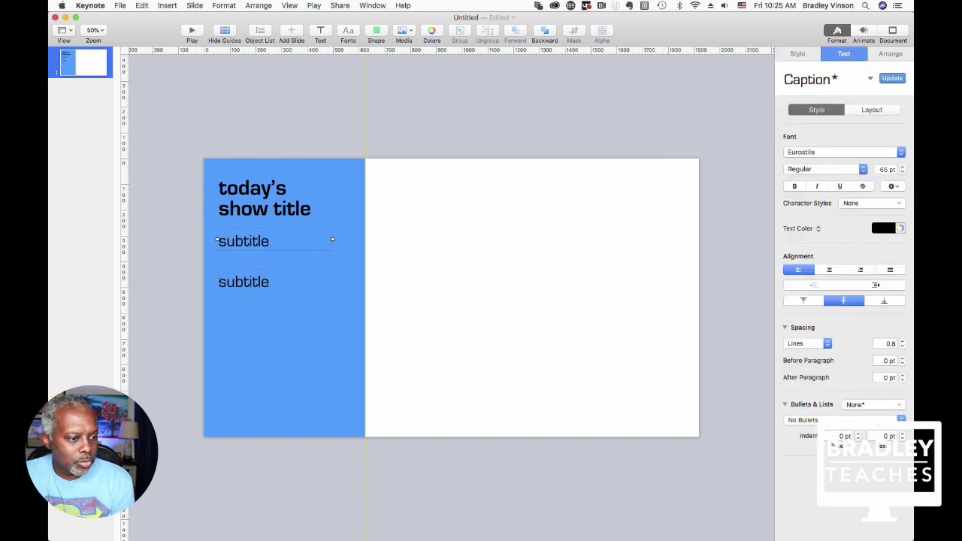
- Replace the text of the lower subtitle copy with a few lines of random filler text
left_click(244, 282)
double_click(243, 282)
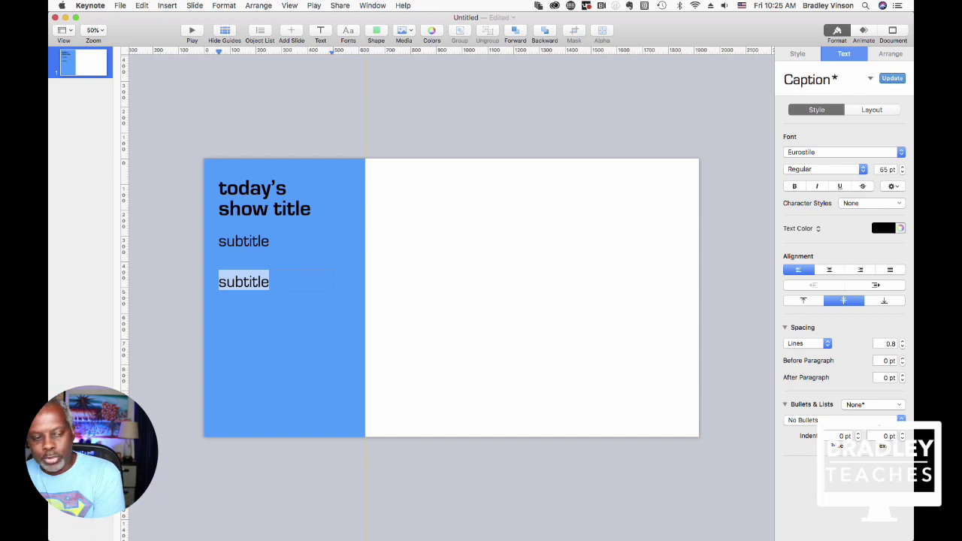
type("rtporp'gb'pdfm' pav jpjsdp'vjs'pj sp'ks'")
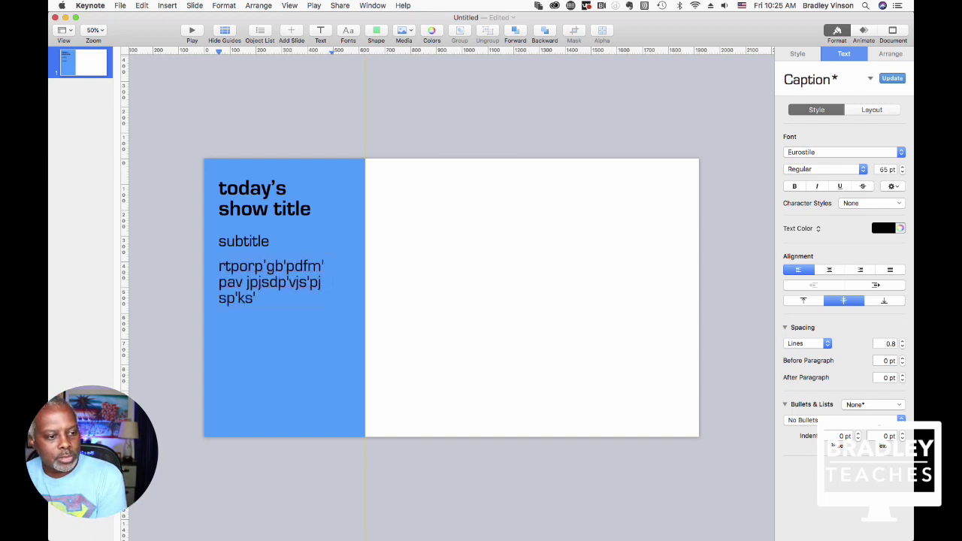
type(" kb'fbm'fskbmsd' pvjsd'")
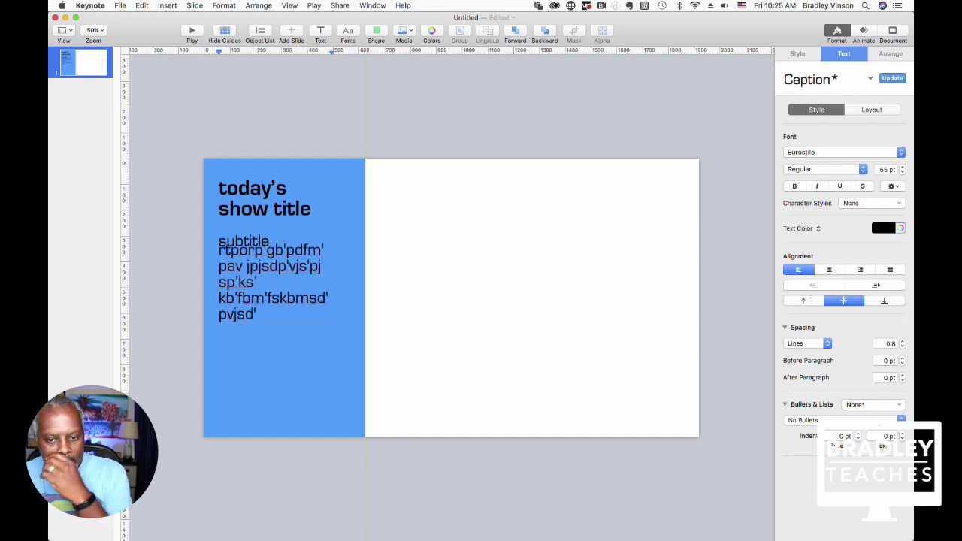
key("Escape")
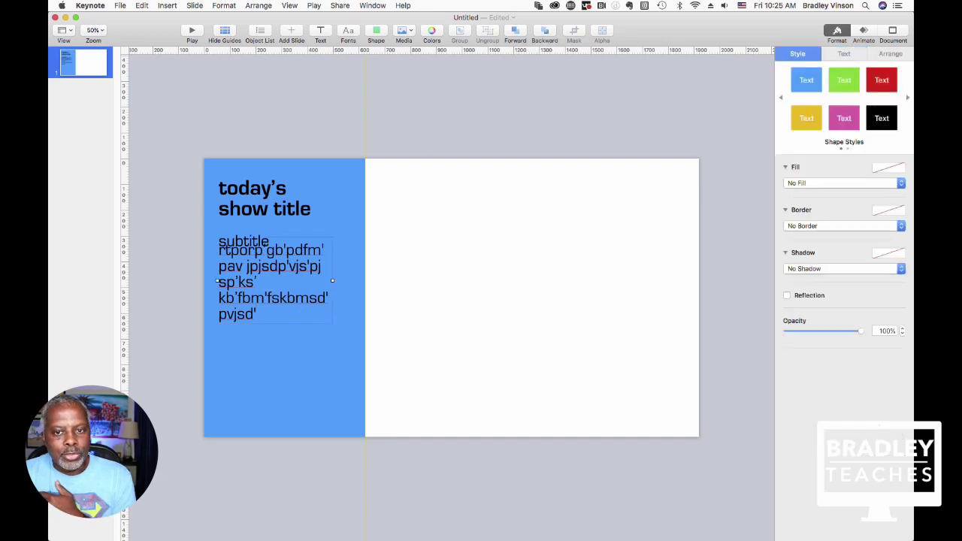
- Align the filler text to the top of its box and move the box down clear of the subtitle
left_click(844, 54)
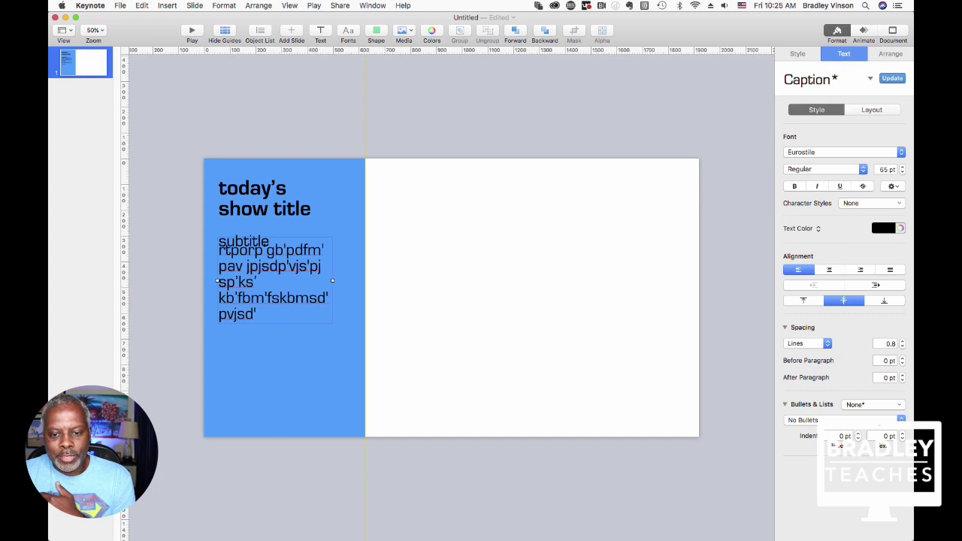
left_click(803, 300)
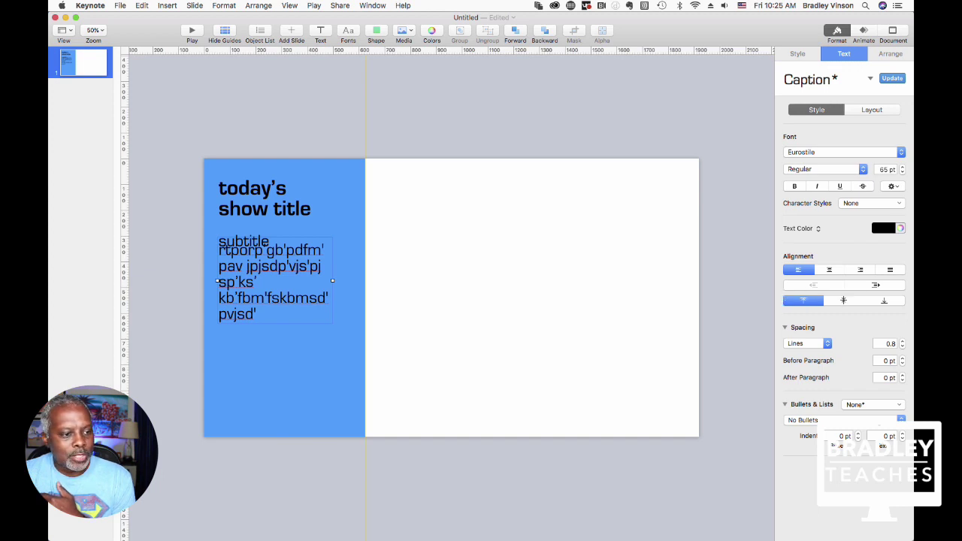
left_click_drag(272, 263, 272, 292)
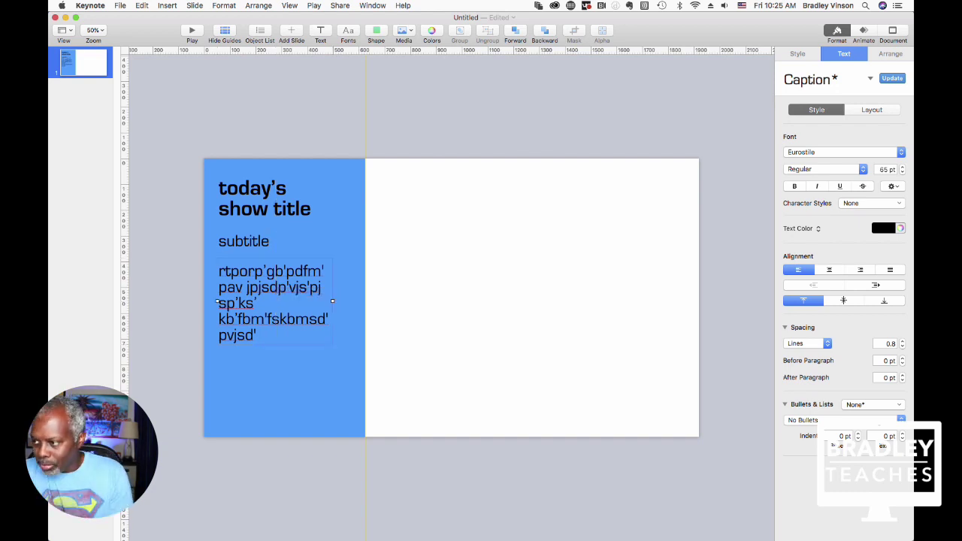
- Reduce the filler text to 36 pt and set its line spacing to 1.1
triple_click(273, 290)
key("super+c")
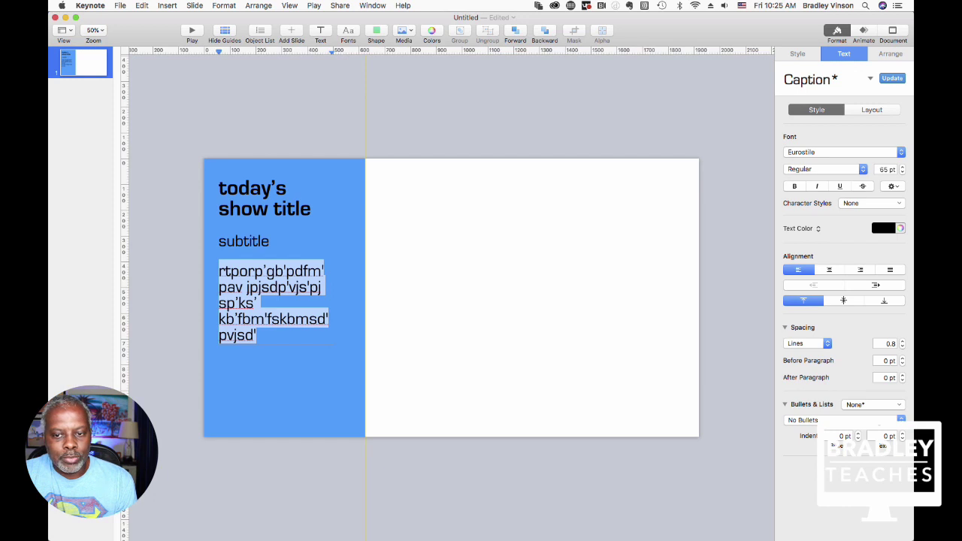
left_click(902, 172)
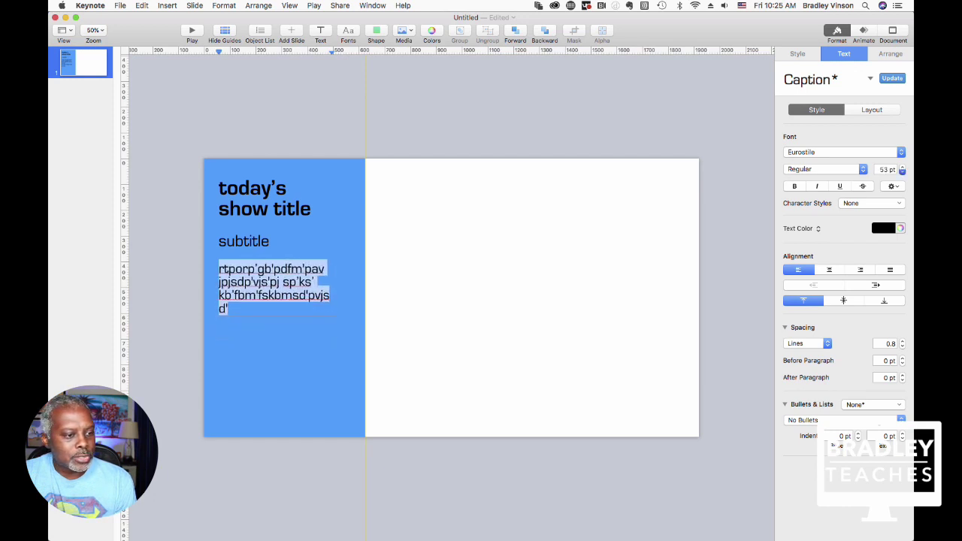
left_click_drag(902, 172, 902, 172)
left_click_drag(902, 341, 902, 341)
- Repeat the filler paragraph two more times on new lines within the same text box
triple_click(299, 289)
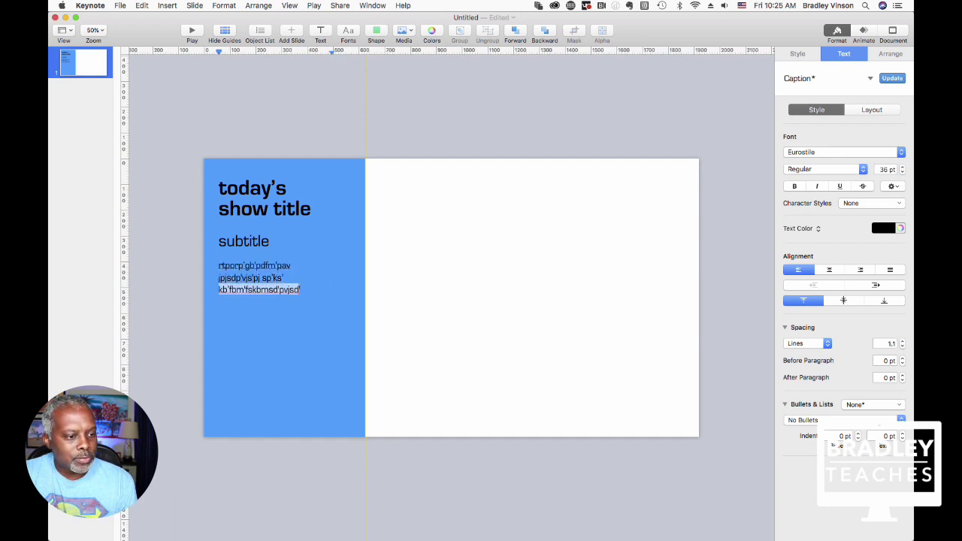
left_click_drag(219, 266, 299, 289)
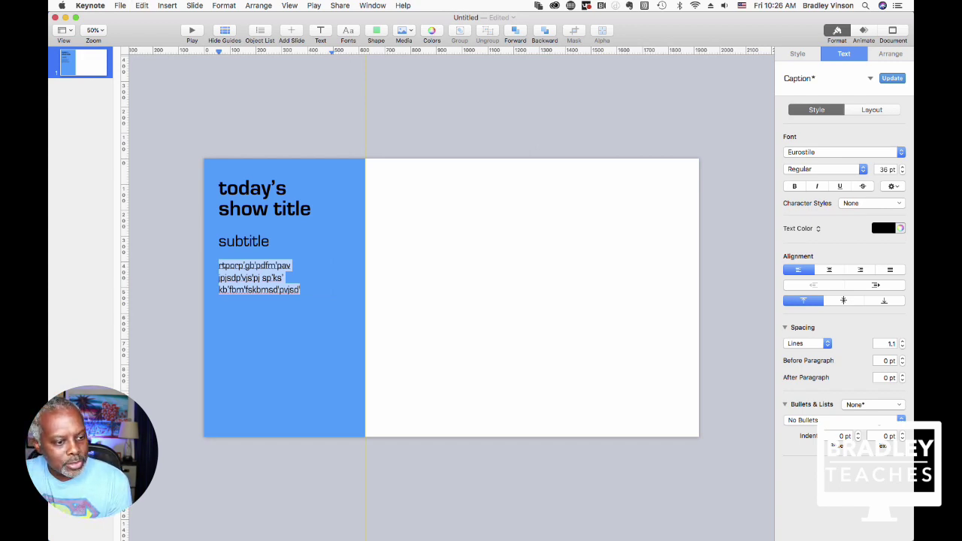
left_click(301, 290)
key("Return")
key("super+v")
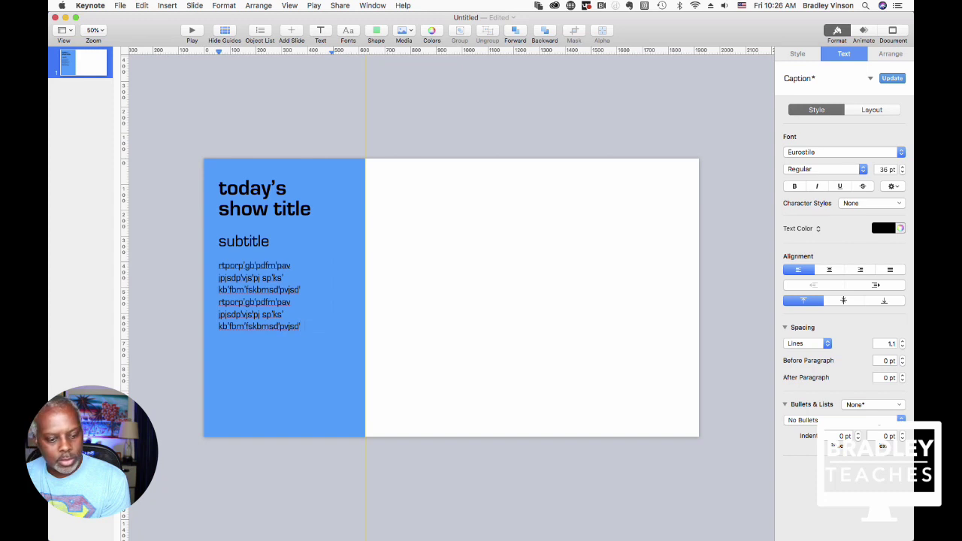
key("Return")
key("super+v")
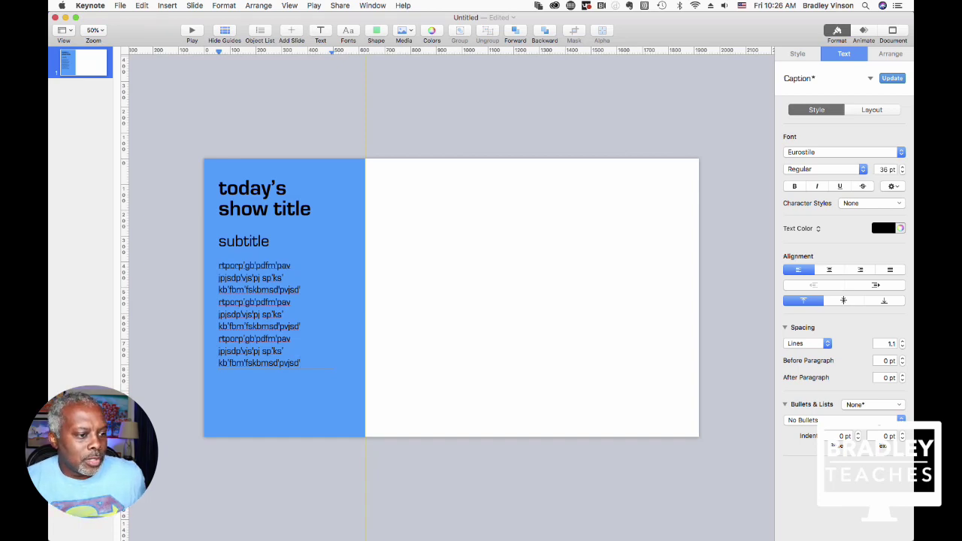
- Insert a basic square shape and stretch it into a long, thin horizontal bar on the white area of the slide
left_click(496, 300)
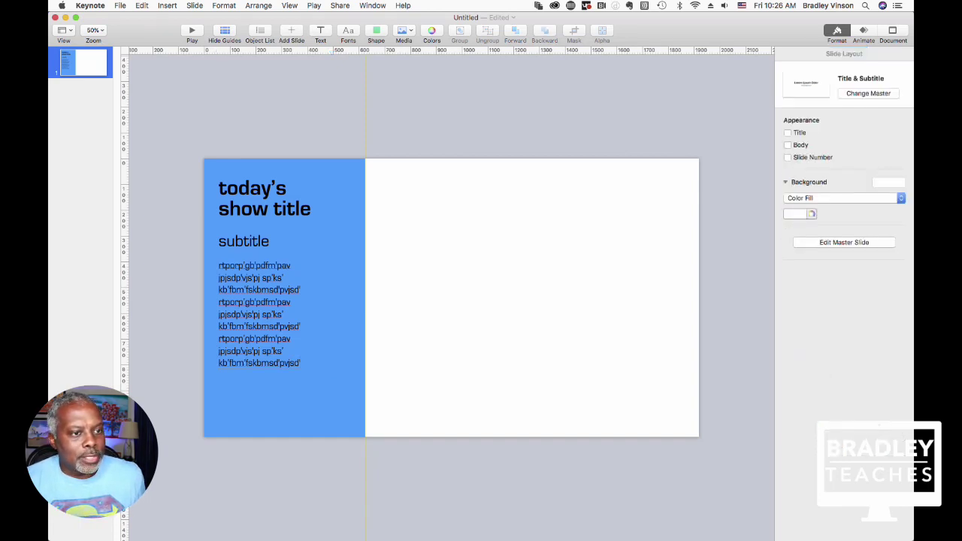
left_click(376, 34)
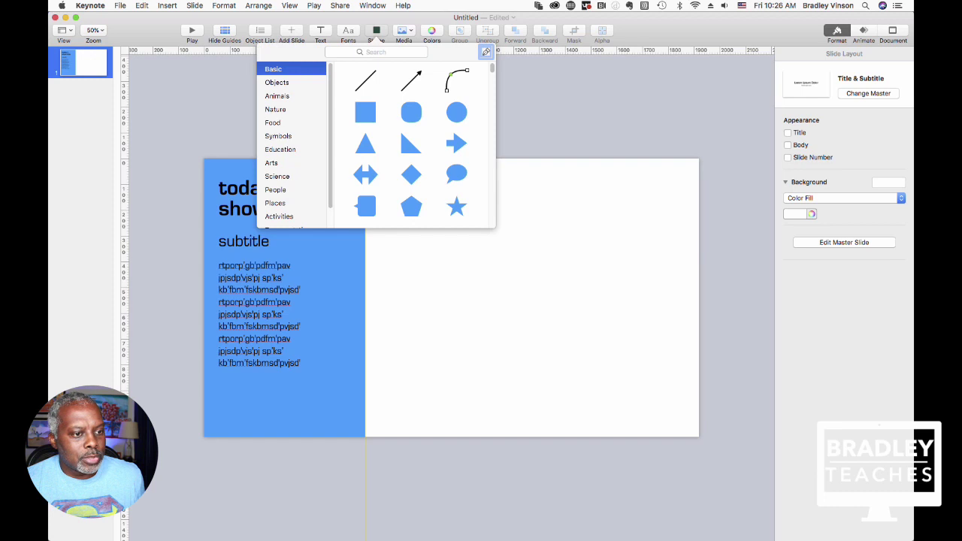
left_click(366, 112)
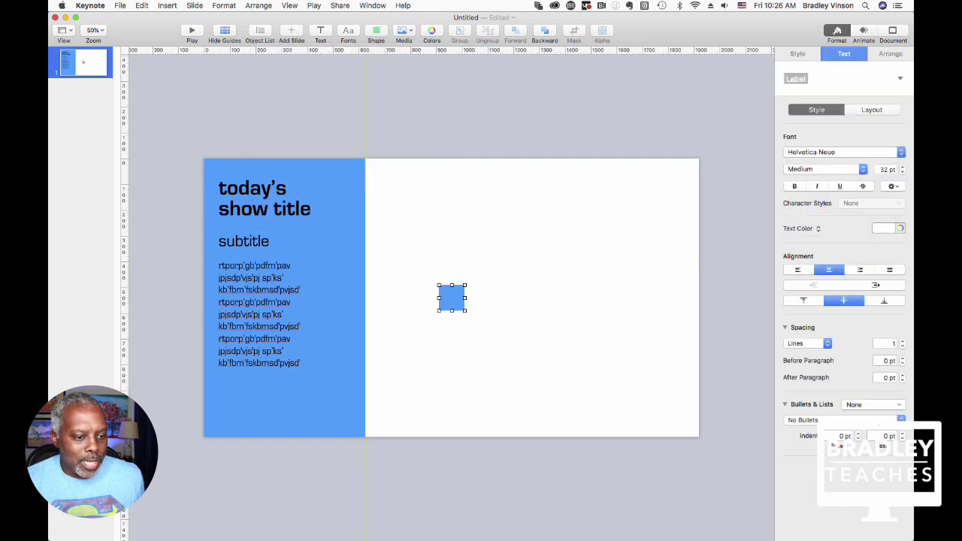
left_click_drag(452, 310, 545, 289)
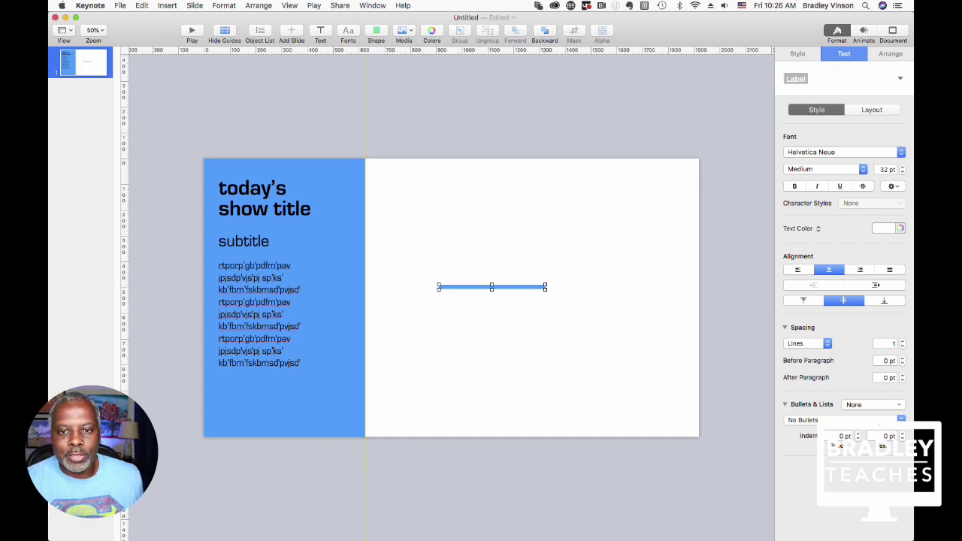
- Apply the solid yellow shape style to the thin horizontal bar and keep the bar selected
left_click(797, 54)
left_click(806, 117)
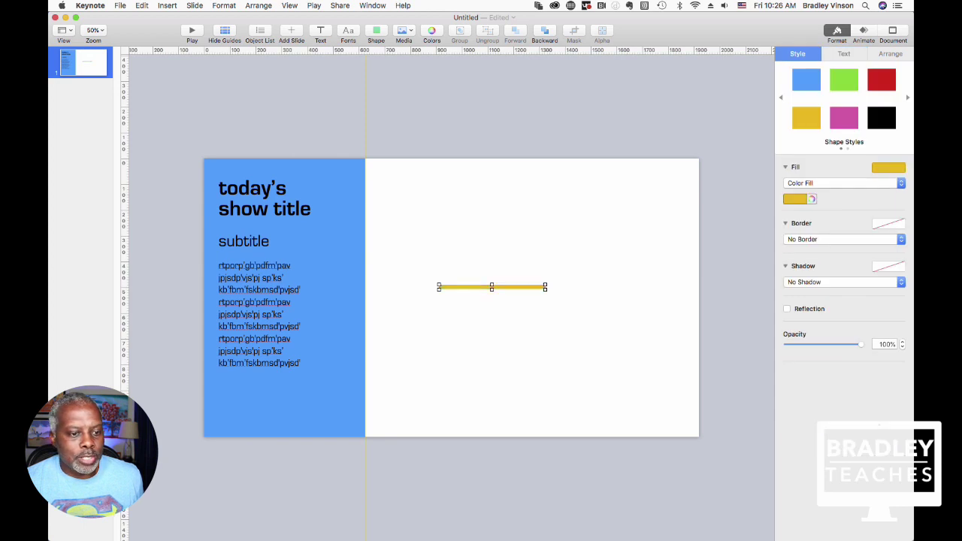
key("Escape")
left_click(492, 286)
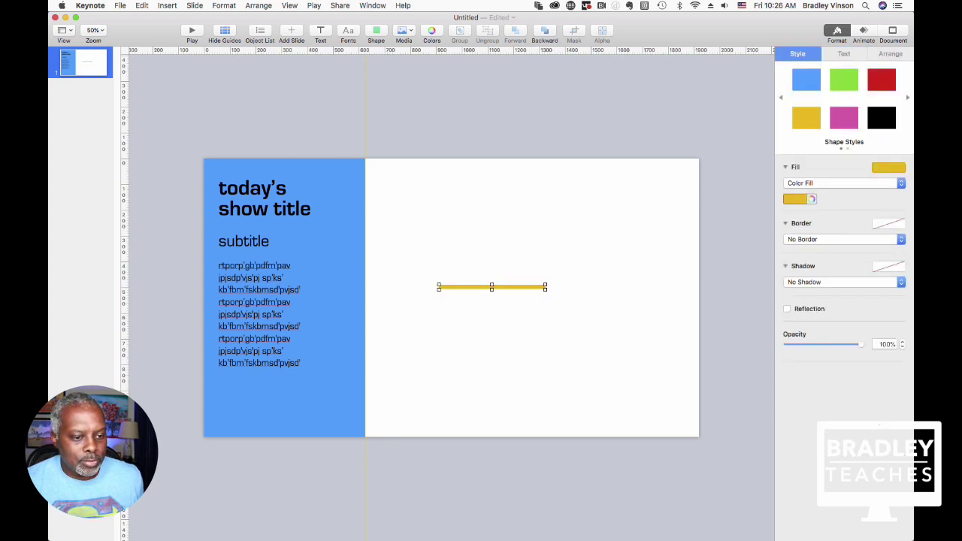
- Move the yellow accent bar onto the blue panel, between the title and the subtitle and left-aligned with the text
left_click_drag(491, 286, 269, 224)
key("Escape")
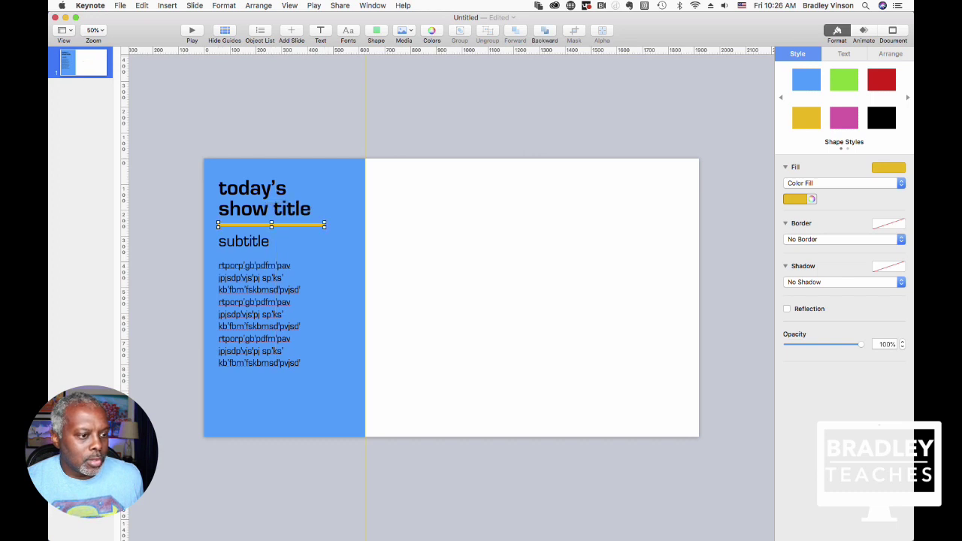
key("Escape")
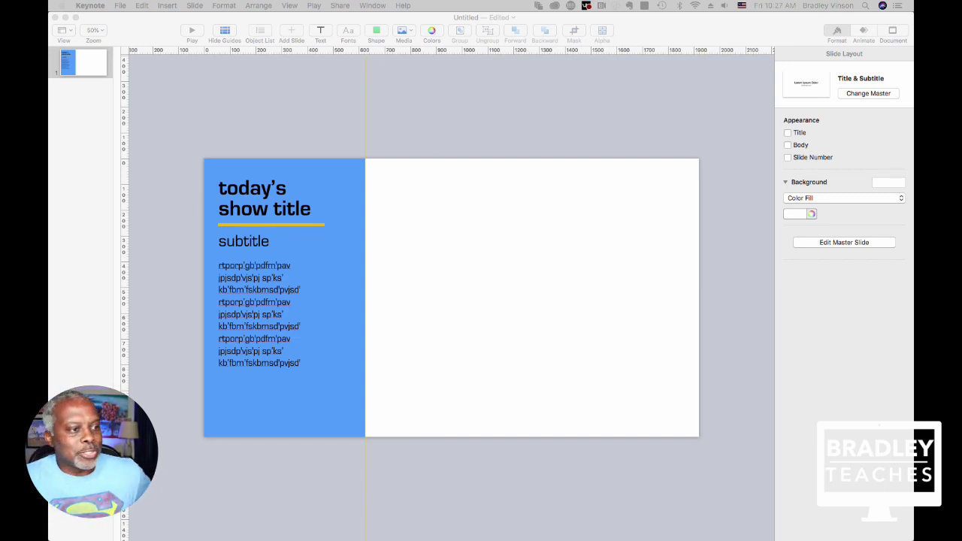
- Duplicate the finished slide and go back to the first of the two copies
left_click_drag(391, 17, 397, 17)
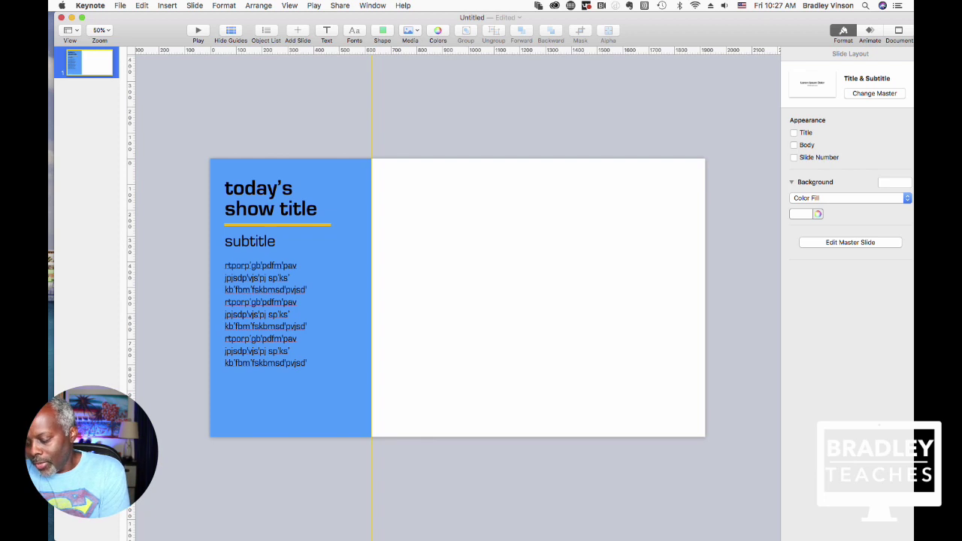
key("super+d")
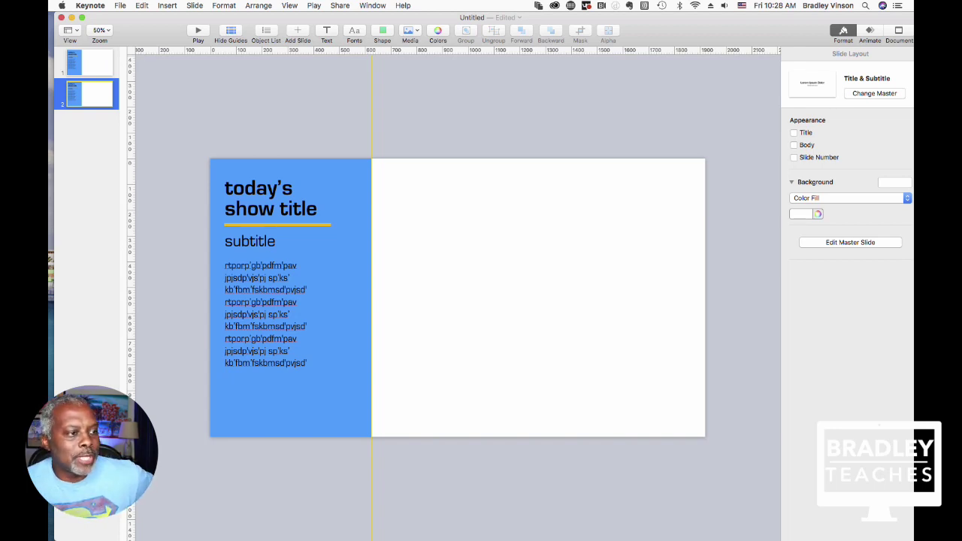
left_click(90, 63)
left_click(89, 93)
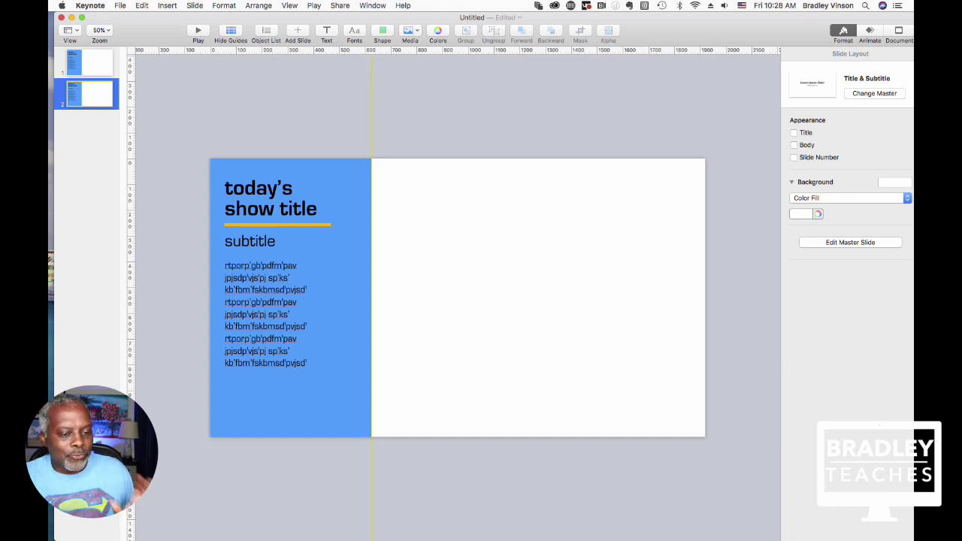
left_click(89, 63)
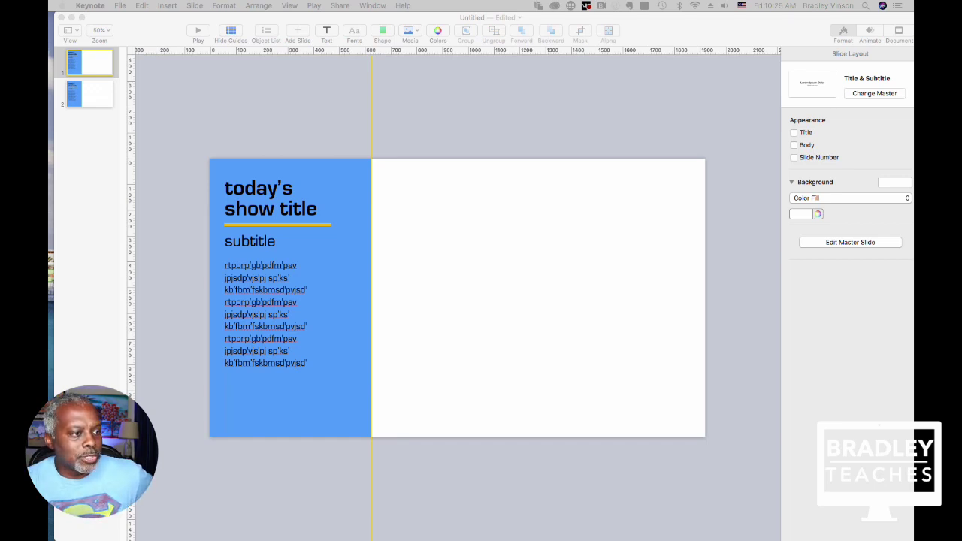
- Zoom the canvas out to 25% and move the first slide's blue panel completely off its left edge
left_click(100, 30)
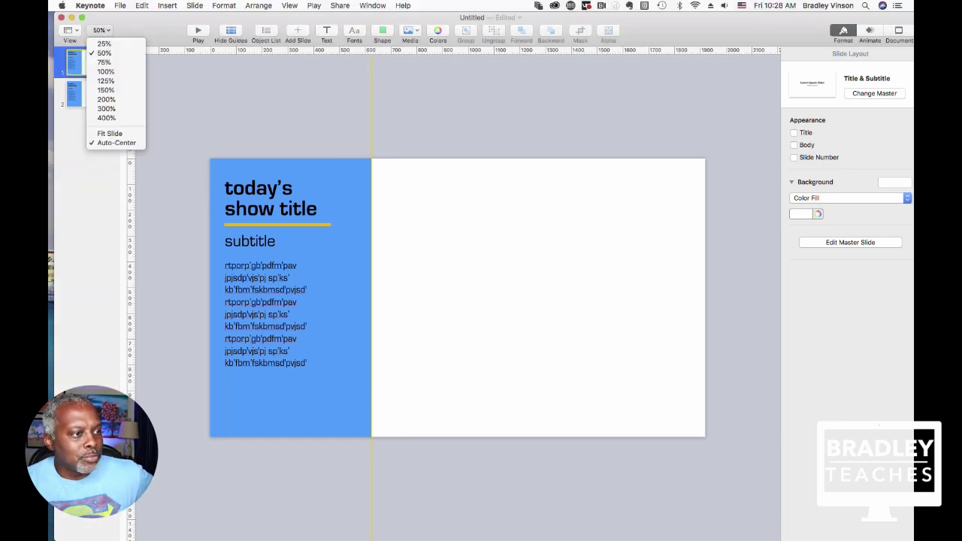
left_click(104, 44)
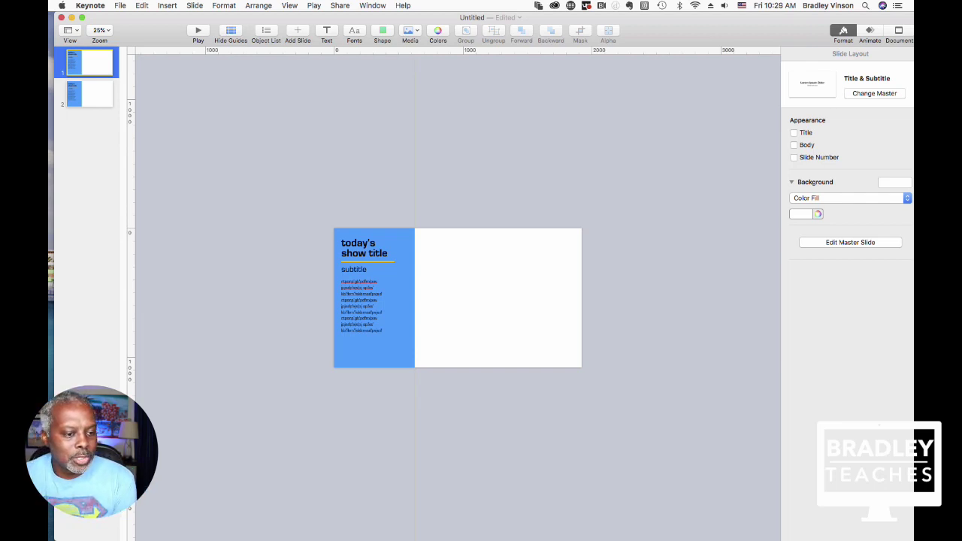
left_click(362, 306)
left_click(374, 350)
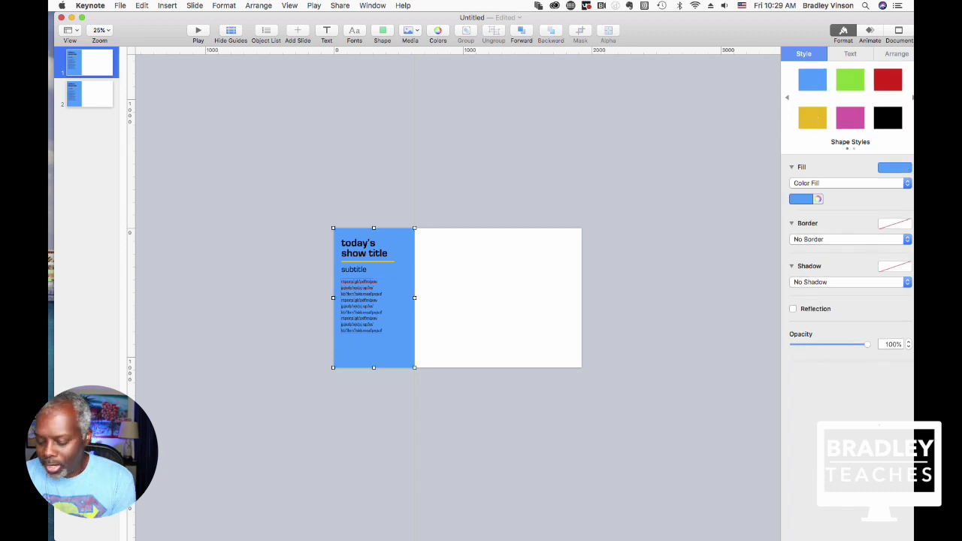
left_click(374, 350)
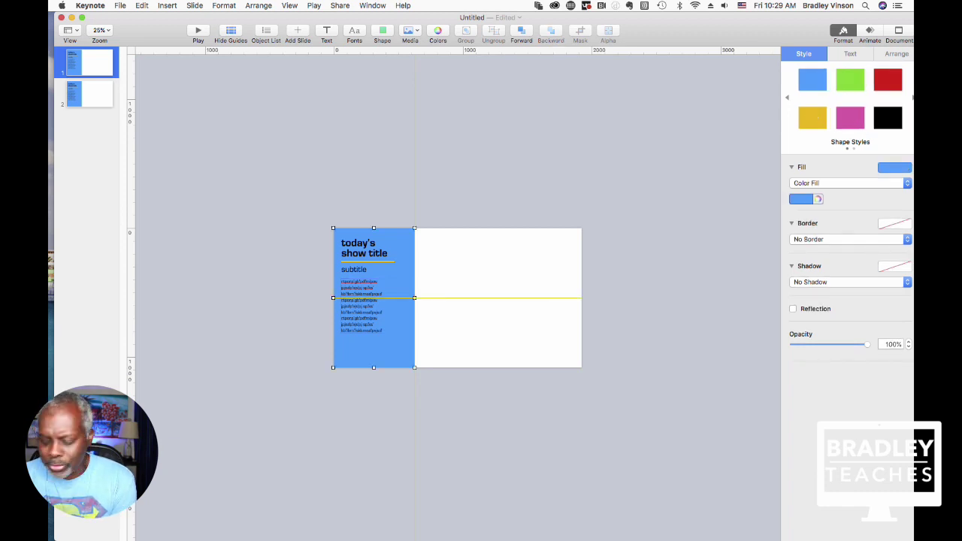
left_click_drag(409, 259, 325, 279)
key("Escape")
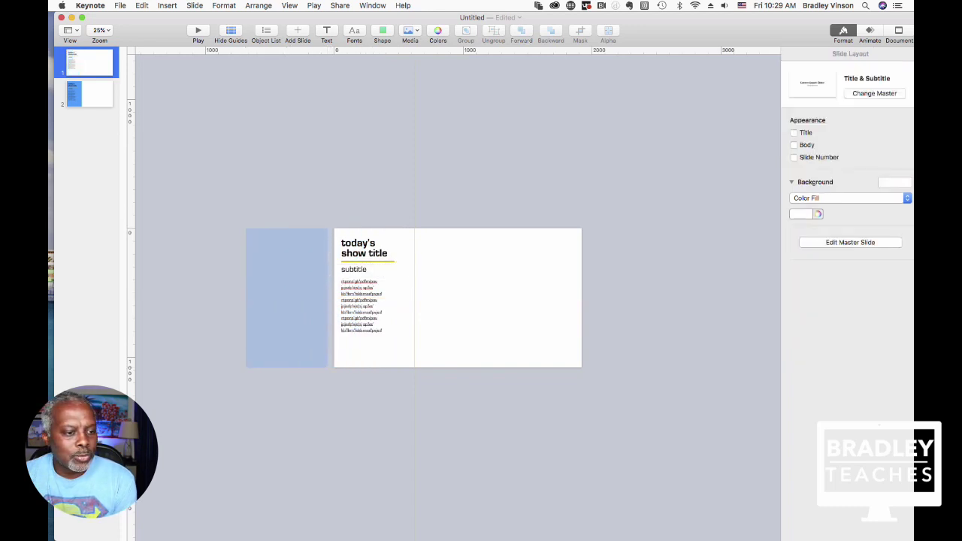
- Move the title and subtitle leftward off the first slide, at different distances, and delete the filler text box
left_click(354, 245)
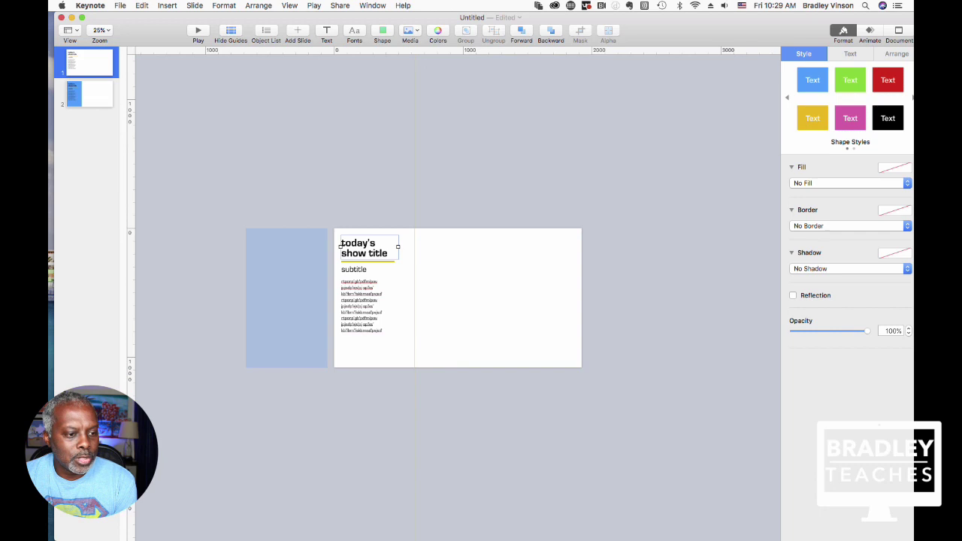
left_click_drag(341, 244, 219, 245)
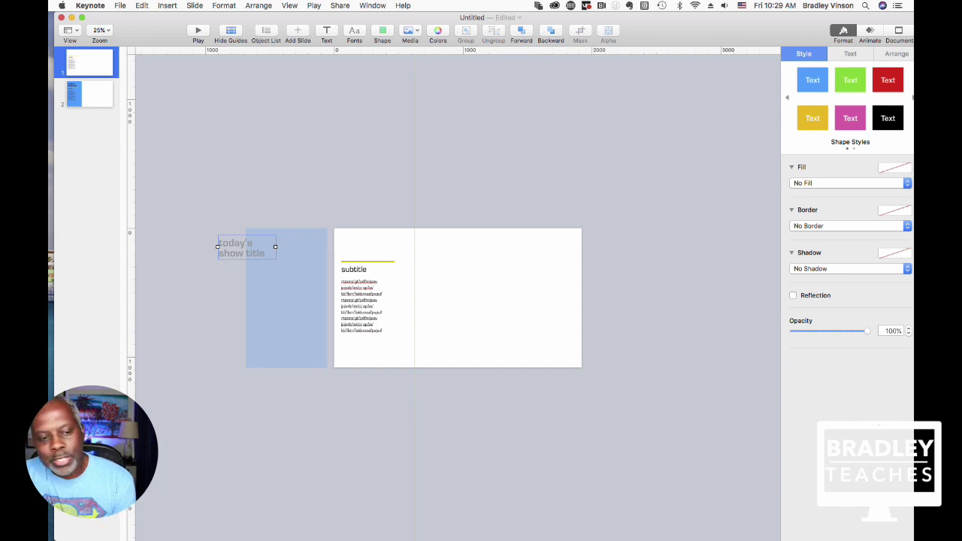
left_click(353, 269)
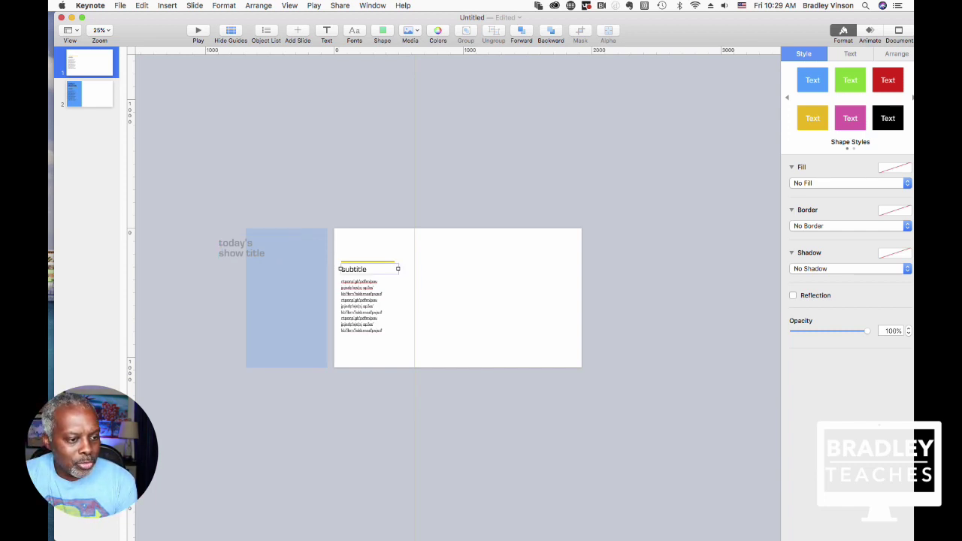
left_click_drag(353, 269, 319, 269)
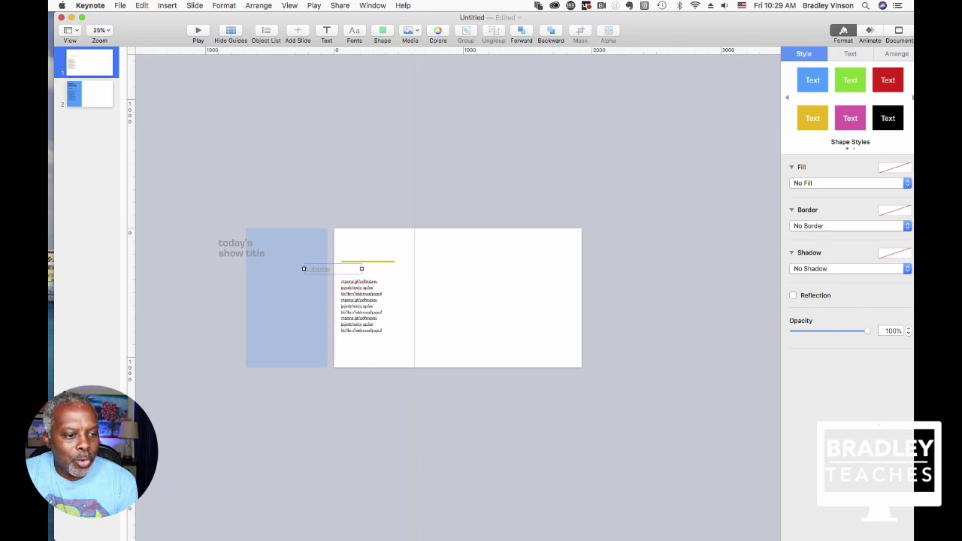
left_click(362, 306)
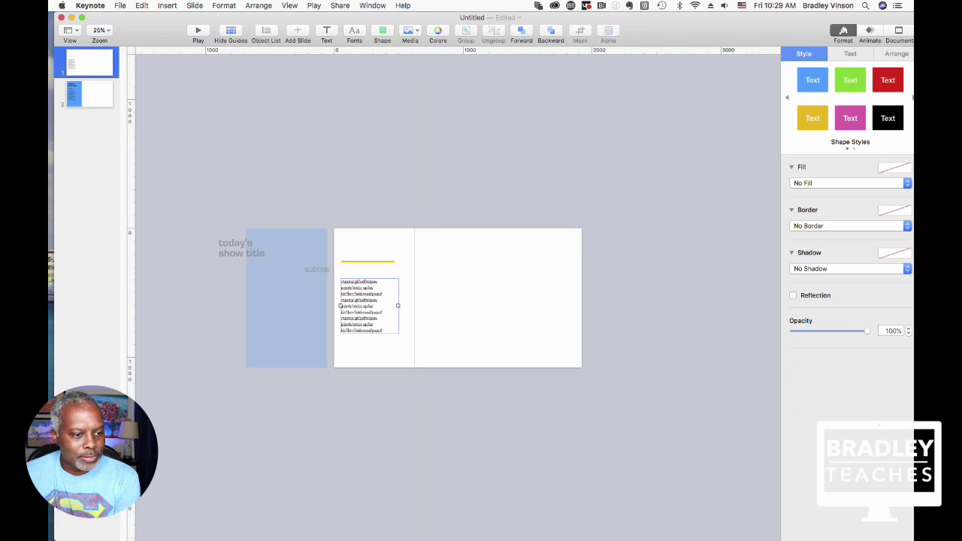
key("Delete")
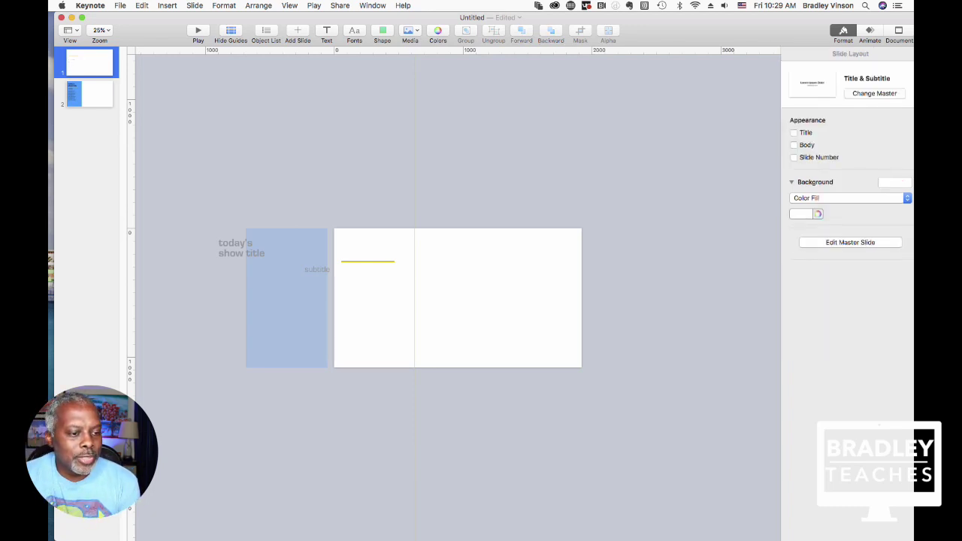
- Move the yellow bar off the first slide's left edge and rotate it to a nearly vertical angle of about 90.8°
left_click(367, 261)
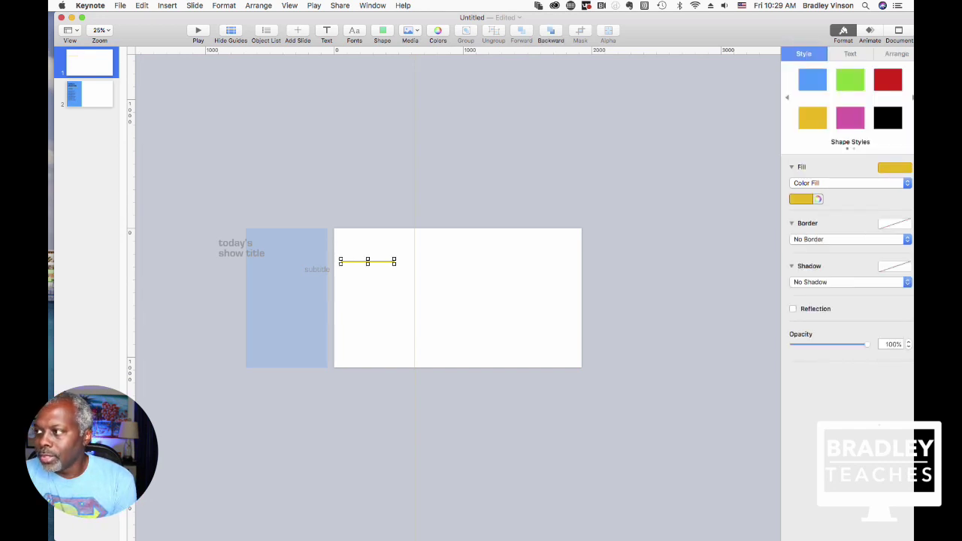
left_click_drag(368, 261, 280, 261)
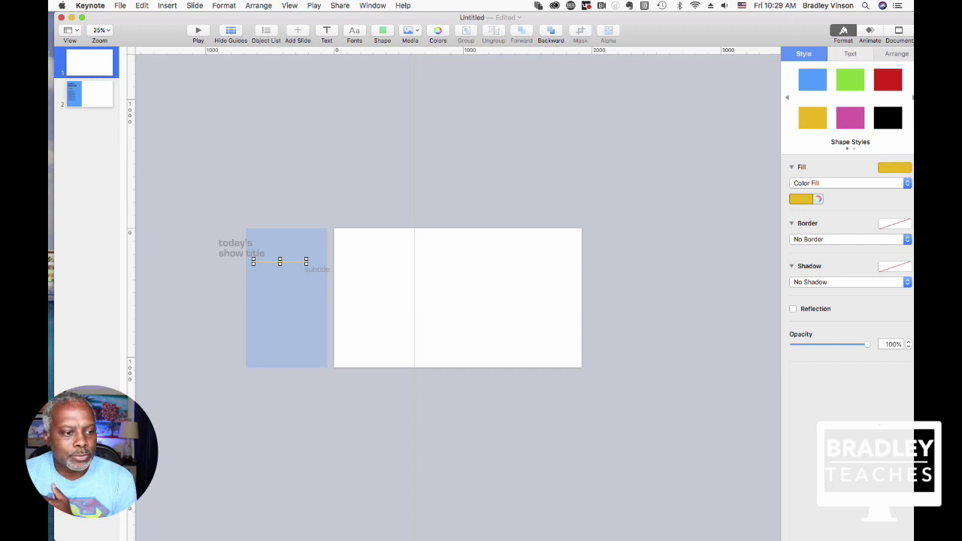
left_click(897, 54)
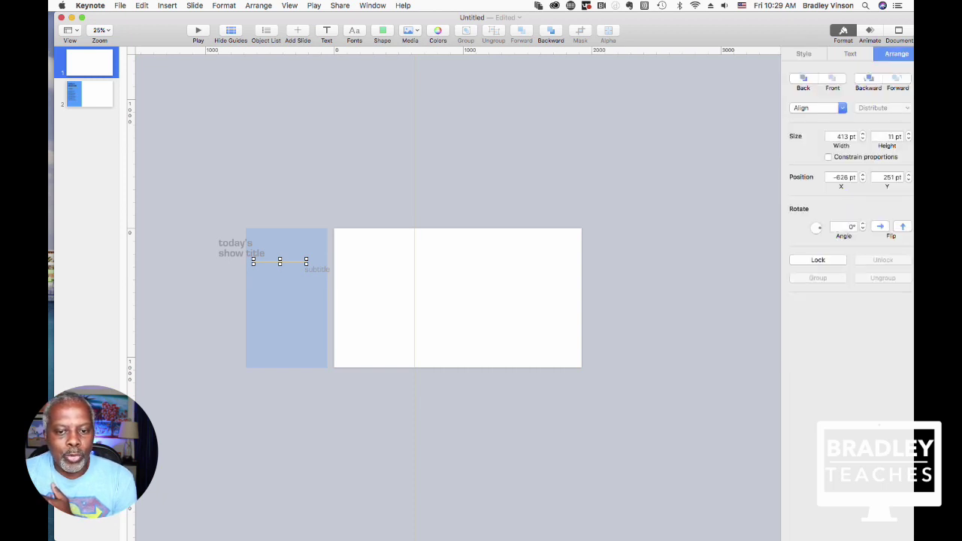
left_click_drag(306, 261, 279, 234)
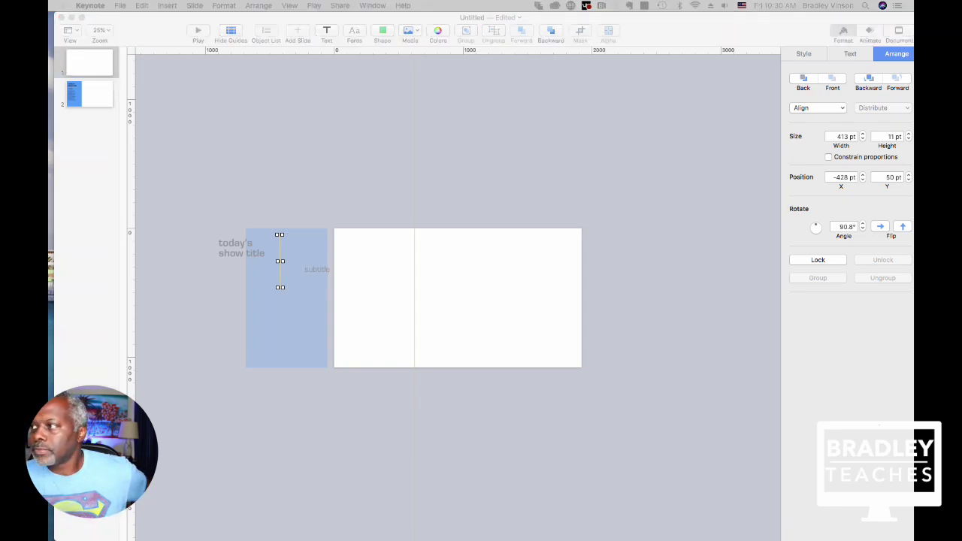
left_click(451, 165)
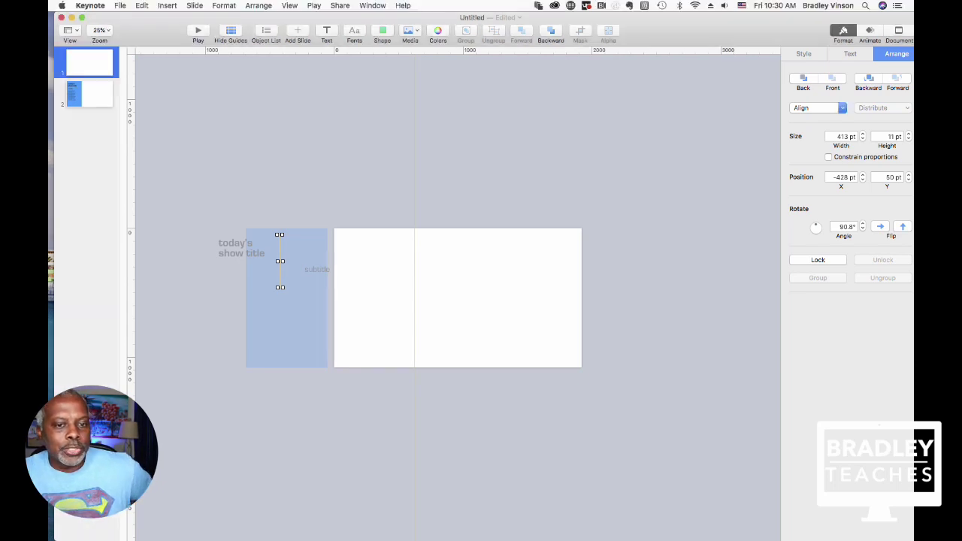
left_click(451, 166)
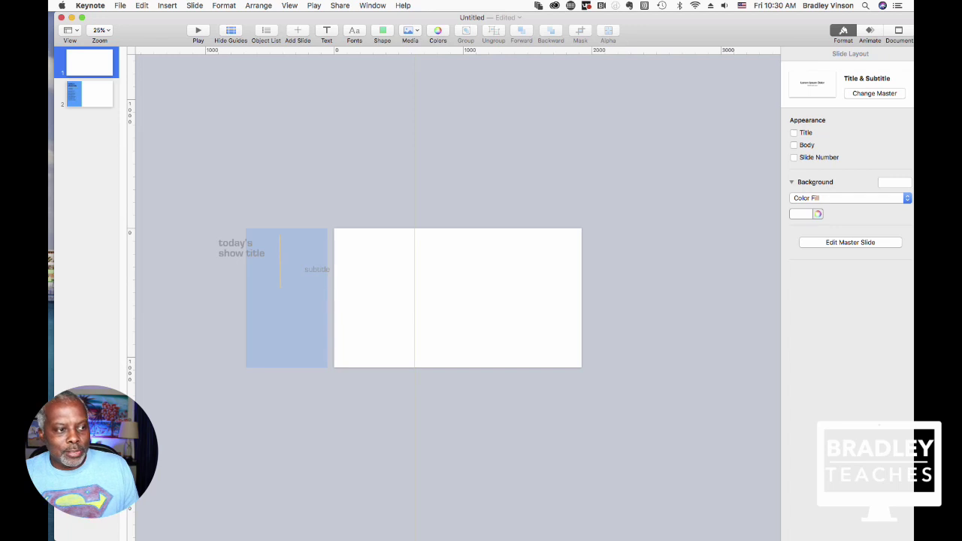
left_click(90, 94)
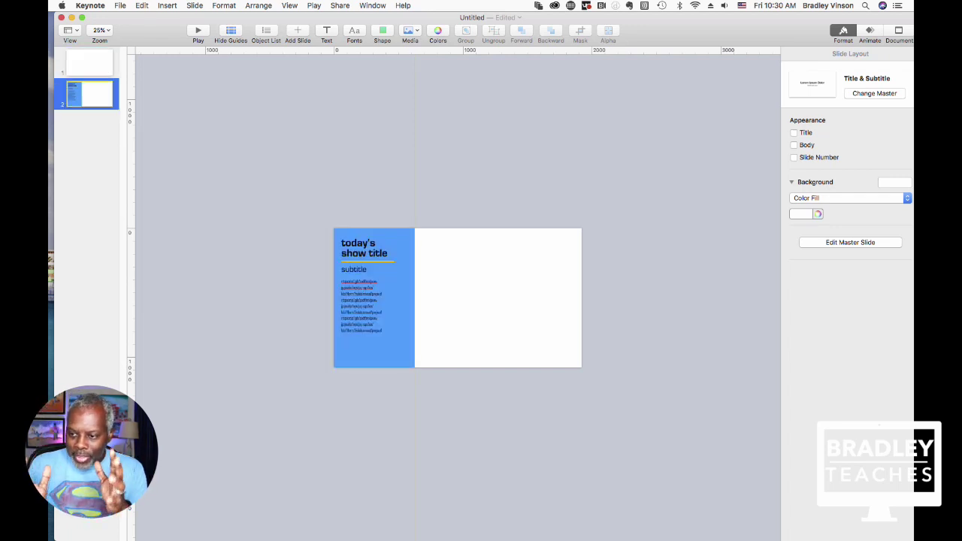
left_click(89, 63)
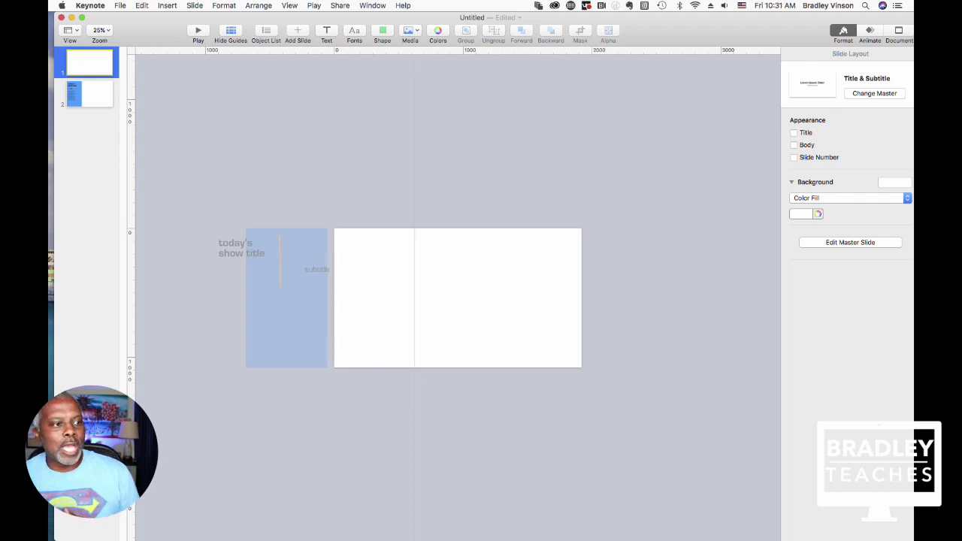
left_click(89, 94)
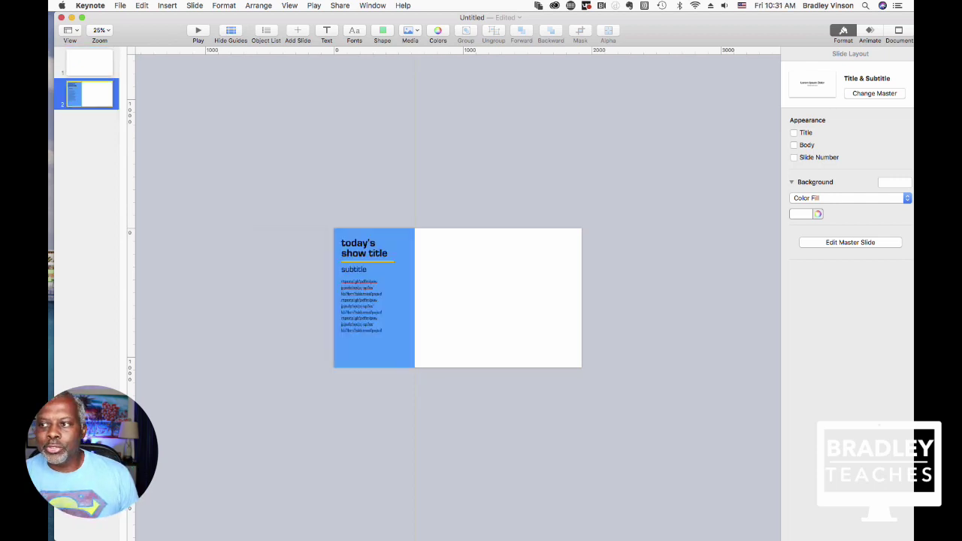
- Add a Magic Move transition to the first slide
left_click(89, 61)
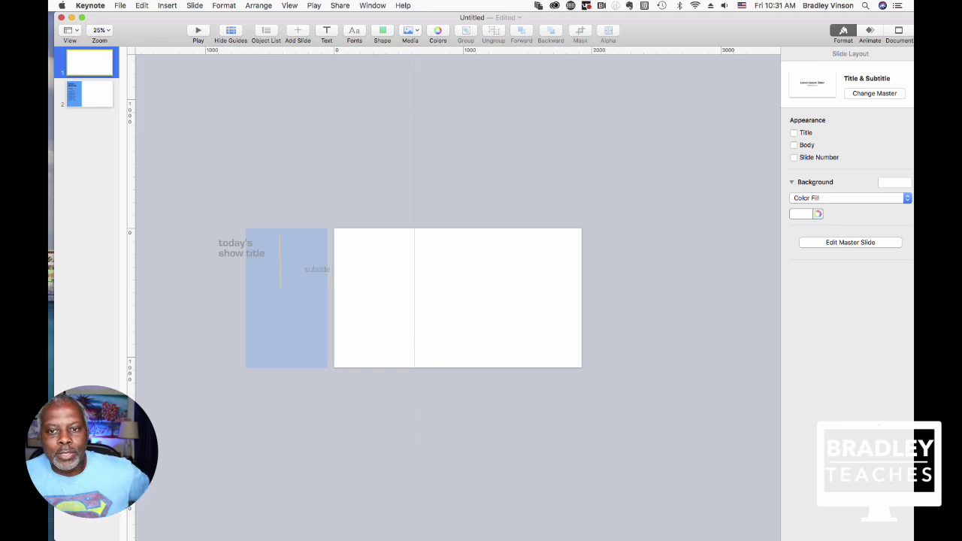
left_click(898, 30)
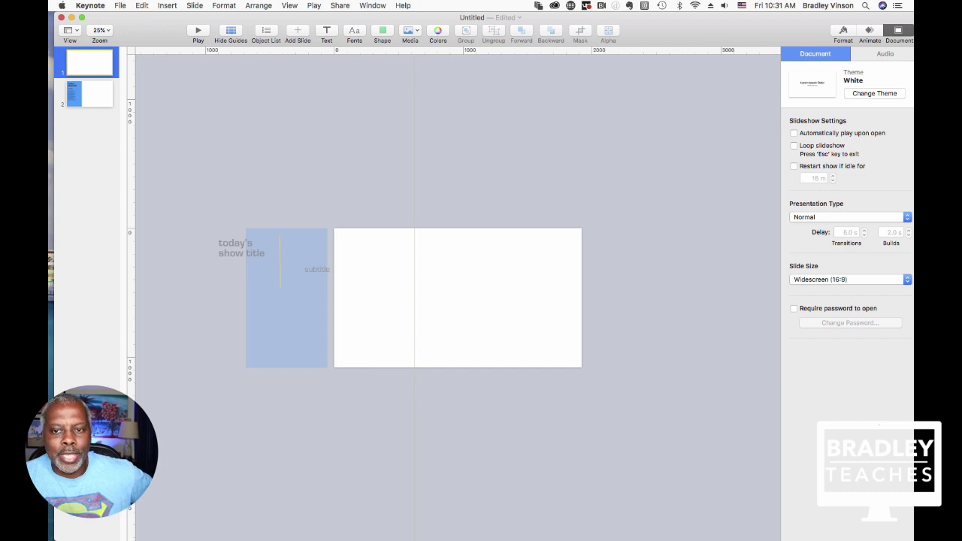
left_click(870, 30)
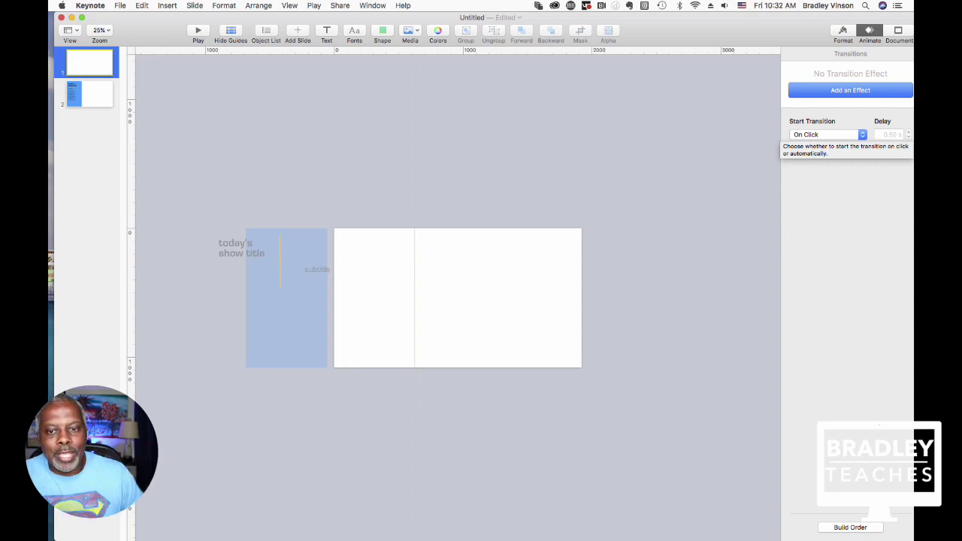
left_click(850, 89)
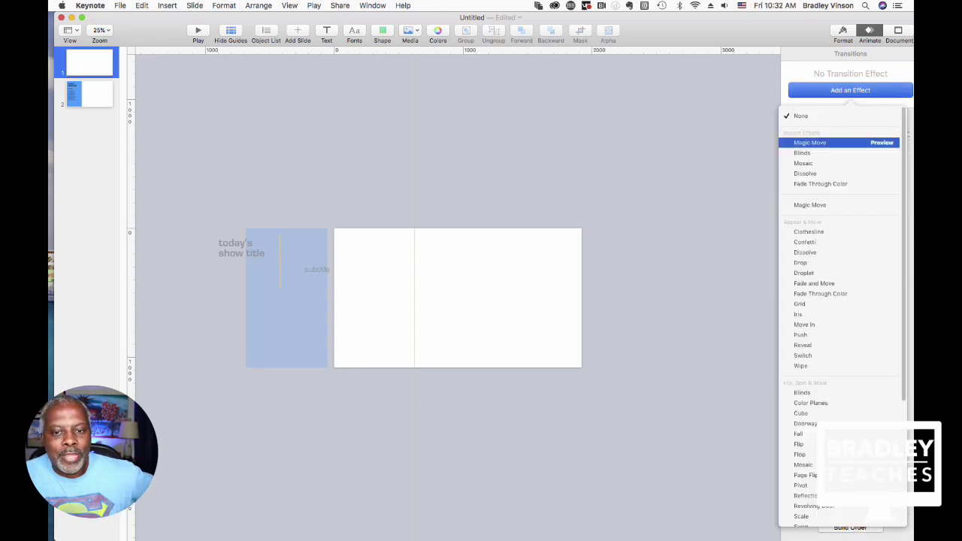
left_click(809, 142)
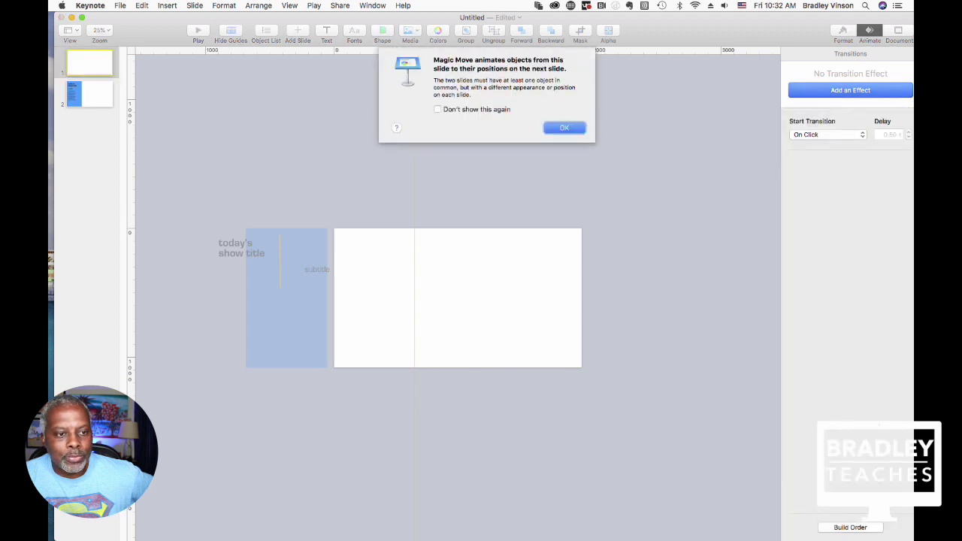
key("Return")
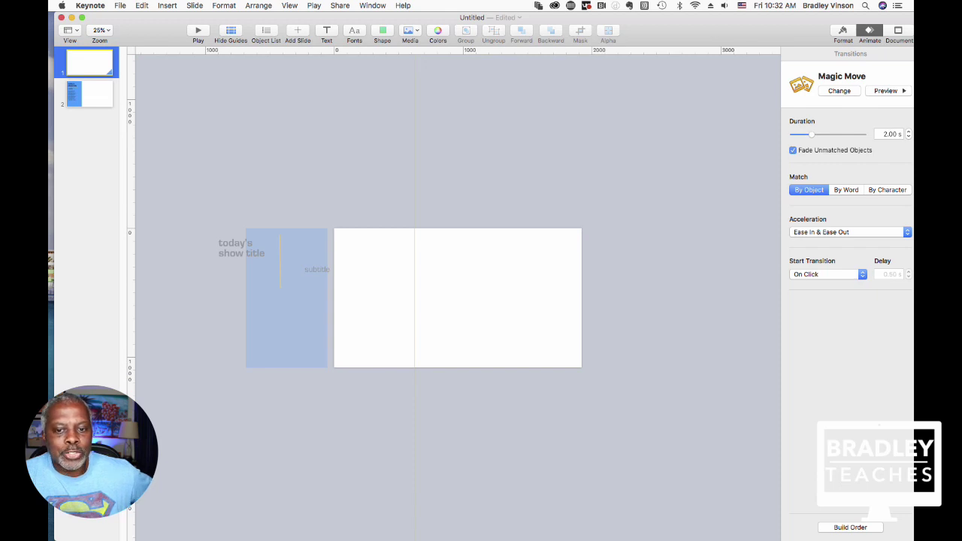
- Preview the Magic Move transition, shorten its duration to 1.25 s and preview it again
left_click(888, 91)
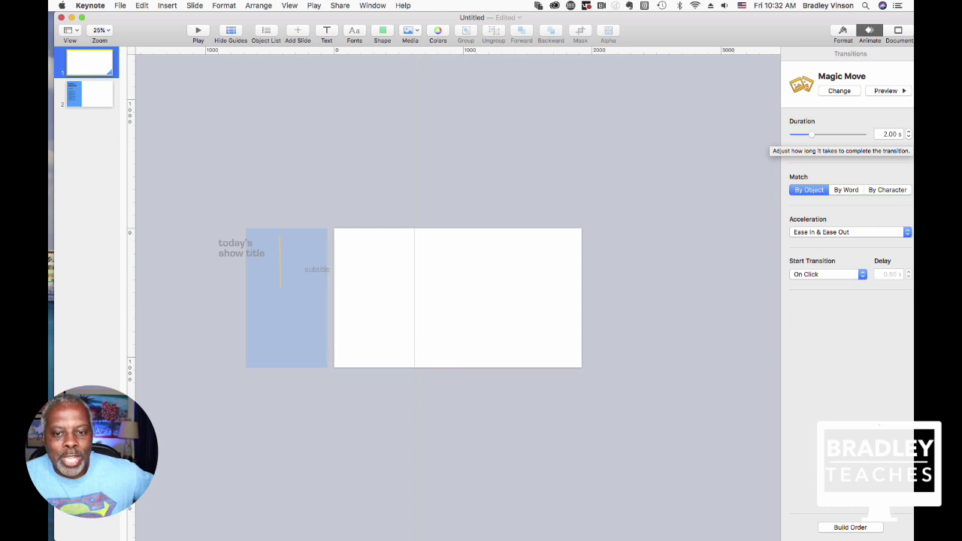
left_click_drag(812, 134, 806, 135)
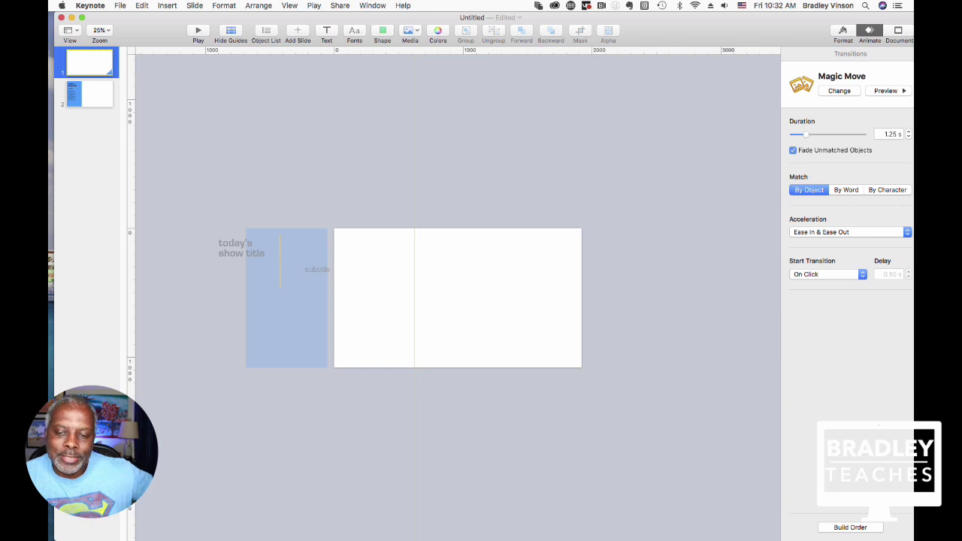
left_click(885, 90)
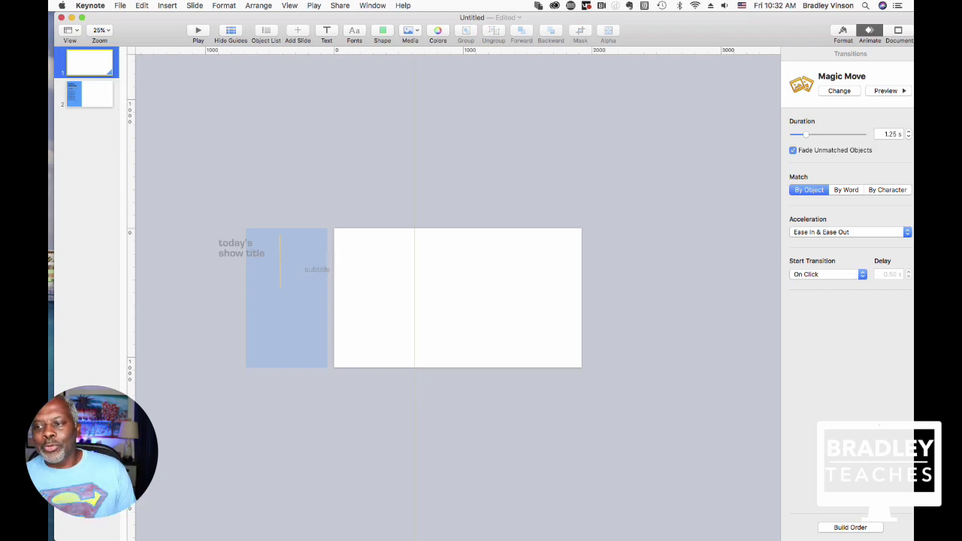
- Preview the first slide's Magic Move transition several times and check its start options
left_click(886, 90)
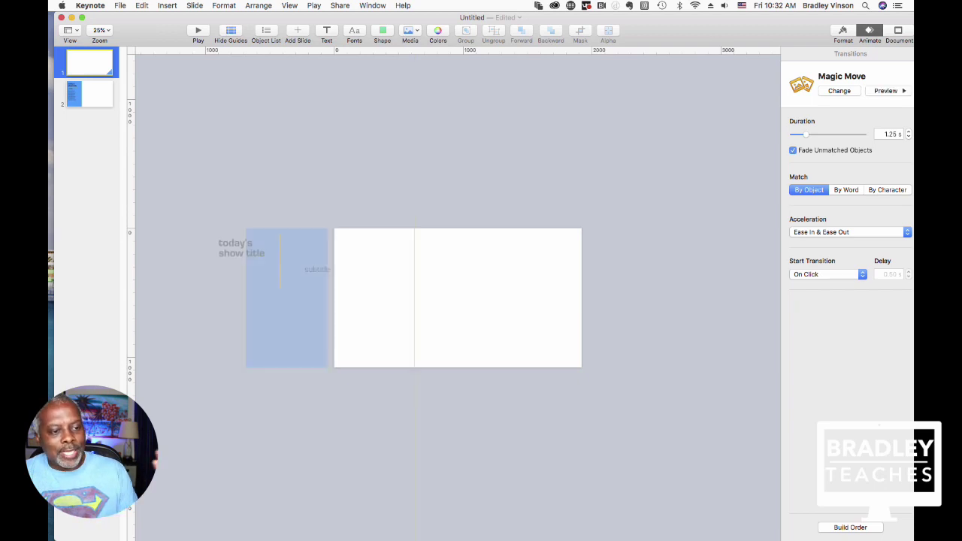
left_click(886, 90)
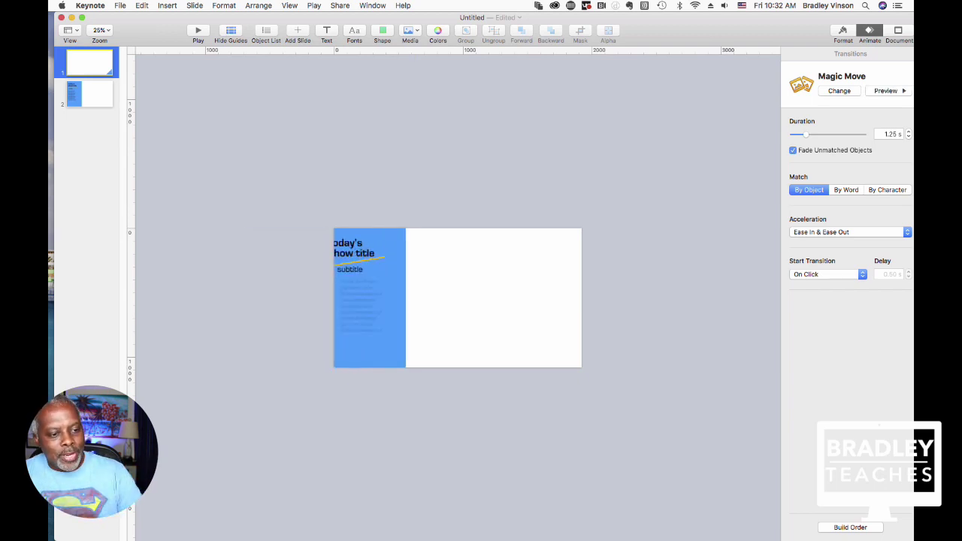
left_click(886, 91)
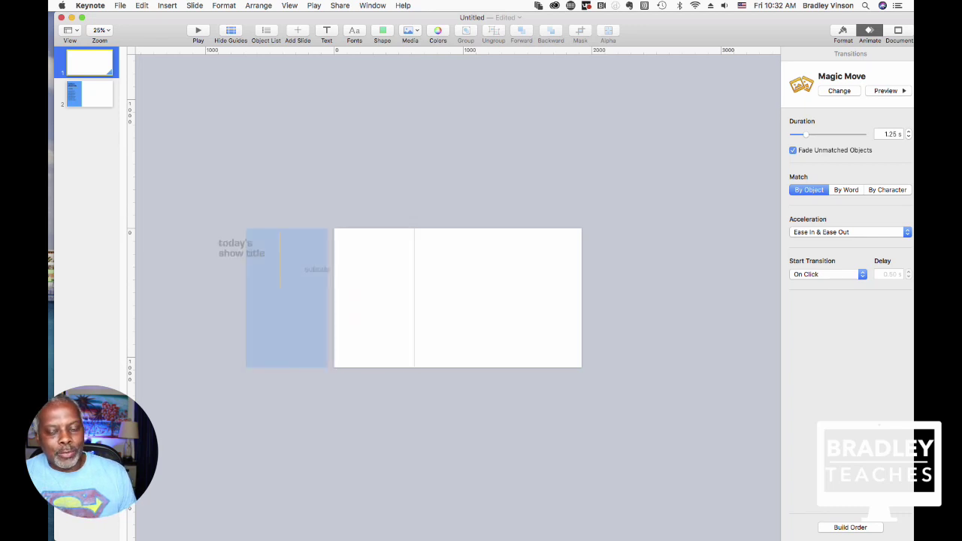
left_click(885, 91)
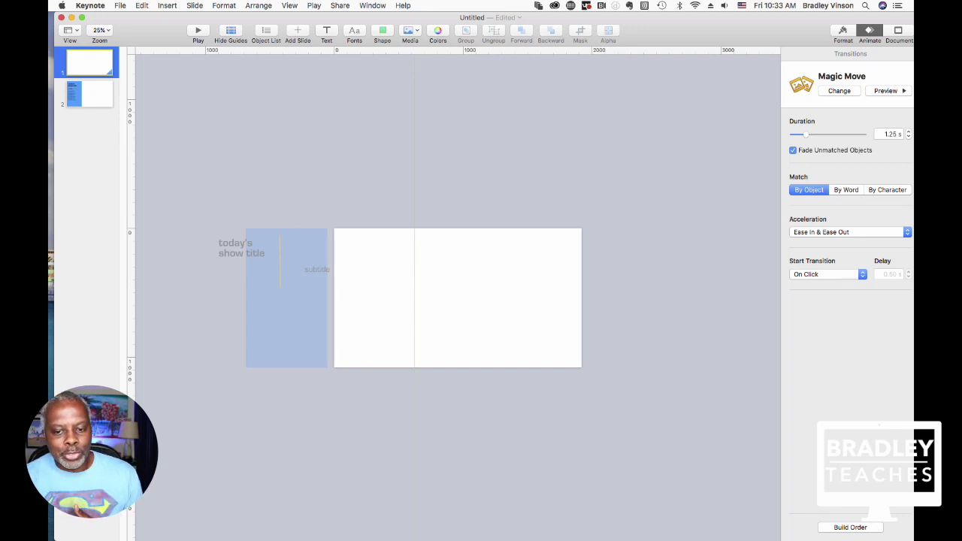
left_click(827, 273)
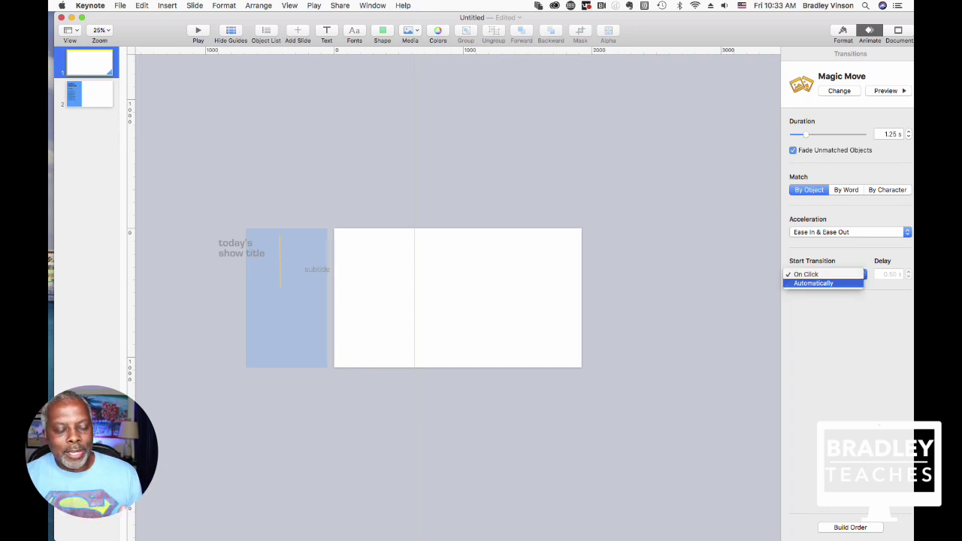
key("Escape")
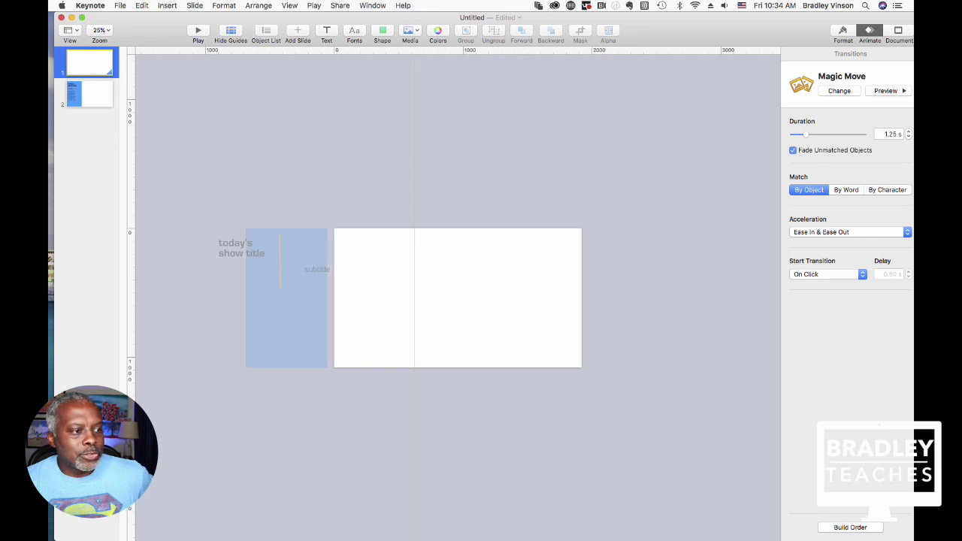
- Copy the second slide and paste it as a third slide after it
left_click(89, 94)
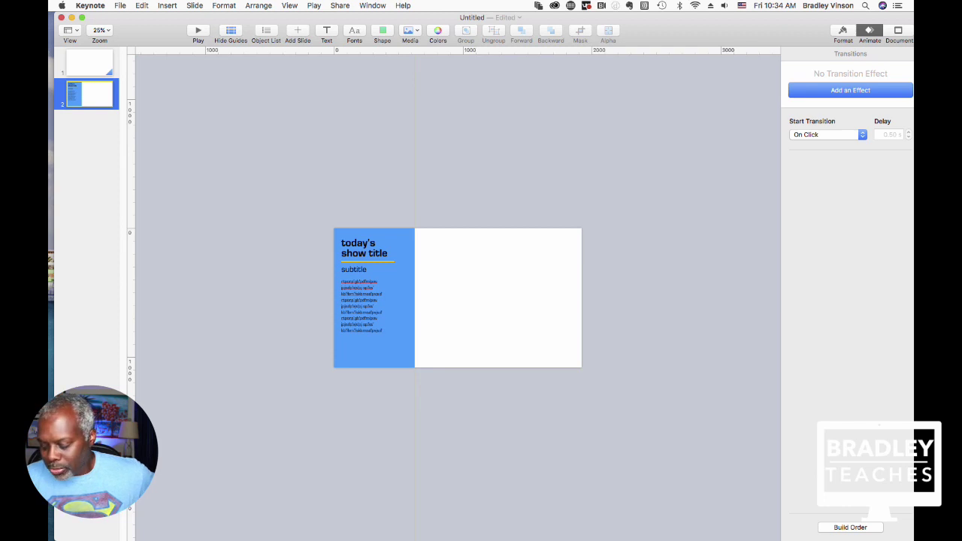
key("super+c")
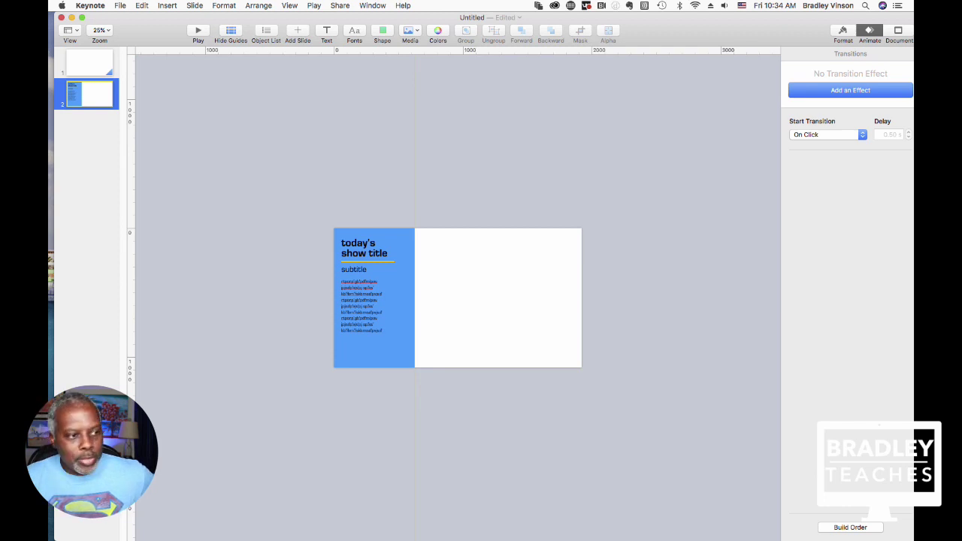
key("super+v")
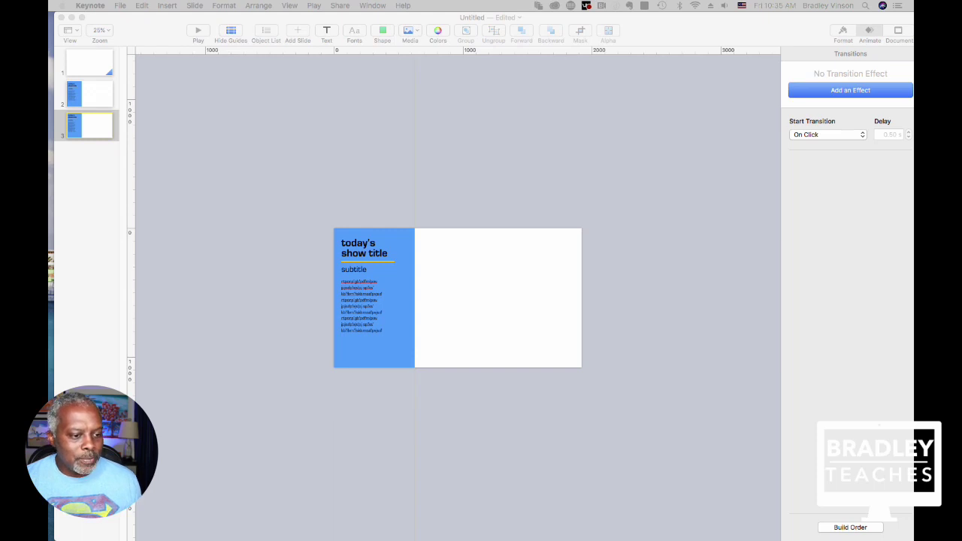
- Move the filler text box on the third slide straight down until it sits below the slide's lower edge
left_click(363, 306)
left_click(362, 306)
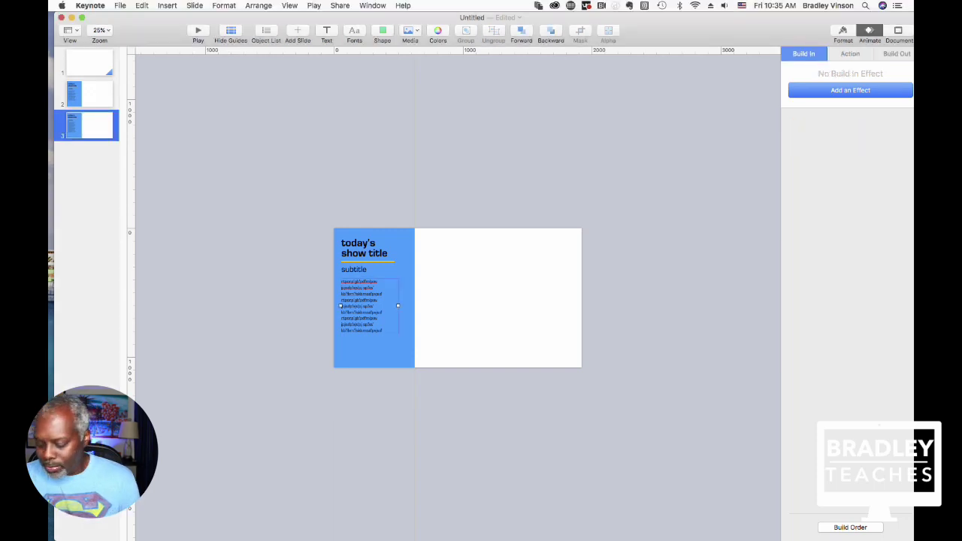
key("Down")
key("shift+Down")
key("shift+Down")
key("shift+Down")
key("shift+Down")
key("shift+Down")
key("shift+Down")
key("shift+Down")
key("shift+Down")
key("shift+Down")
key("shift+Down")
key("shift+Down")
key("shift+Down")
key("shift+Down")
key("shift+Down")
key("shift+Down")
key("shift+Down")
key("shift+Down")
key("shift+Down")
key("shift+Down")
key("shift+Down")
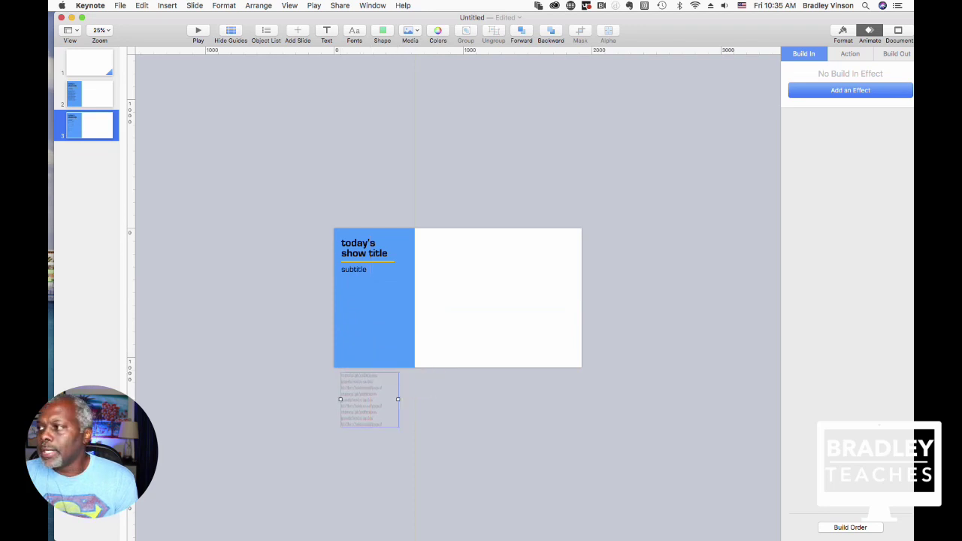
- Move the subtitle on the third slide horizontally off the slide's left edge
left_click(359, 269)
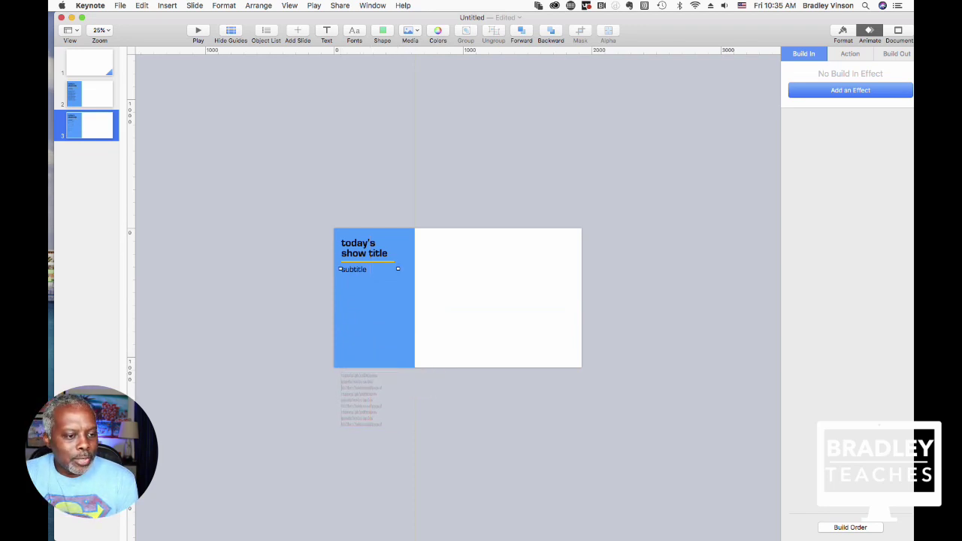
key("shift+Left")
key("shift+Left")
key("shift+Left")
key("shift+Left")
key("shift+Left")
key("shift+Left")
key("shift+Left")
key("shift+Left")
key("shift+Left")
key("shift+Left")
key("shift+Left")
key("shift+Left")
key("shift+Left")
key("shift+Left")
key("shift+Left")
key("shift+Left")
key("shift+Left")
key("shift+Left")
key("shift+Left")
key("shift+Left")
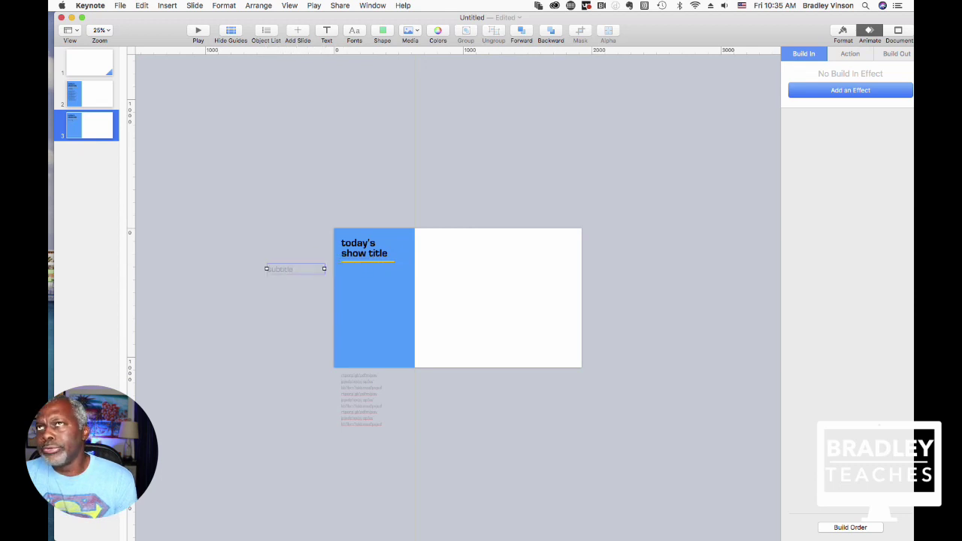
- Move the show title on the third slide straight up until it is well above the slide's upper edge
left_click(364, 248)
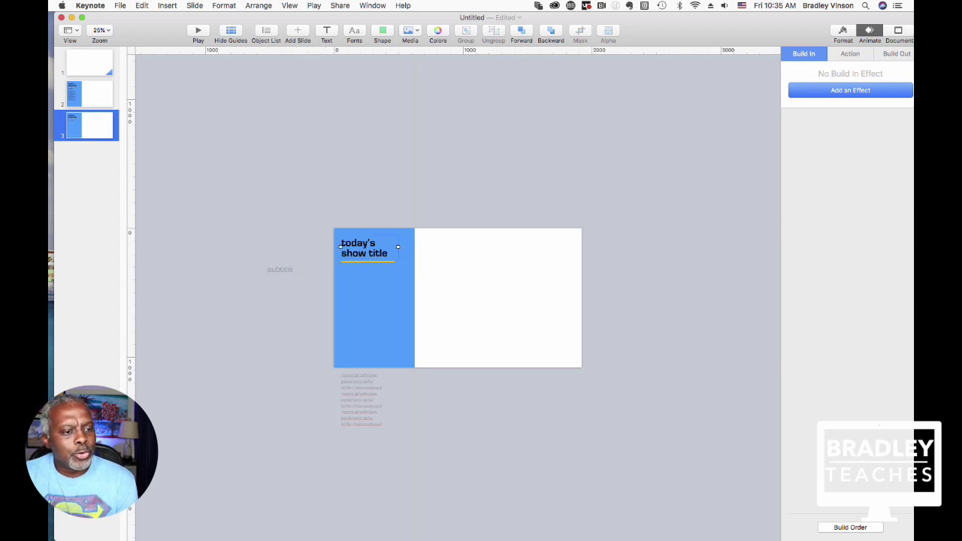
key("shift+Up")
key("shift+Up")
key("shift+Up")
key("shift+Up")
key("shift+Up")
key("shift+Up")
key("shift+Up")
key("shift+Up")
key("shift+Up")
key("shift+Up")
key("shift+Up")
key("shift+Up")
key("shift+Up")
key("shift+Up")
key("shift+Up")
key("shift+Up")
key("shift+Up")
key("shift+Up")
key("shift+Up")
key("shift+Up")
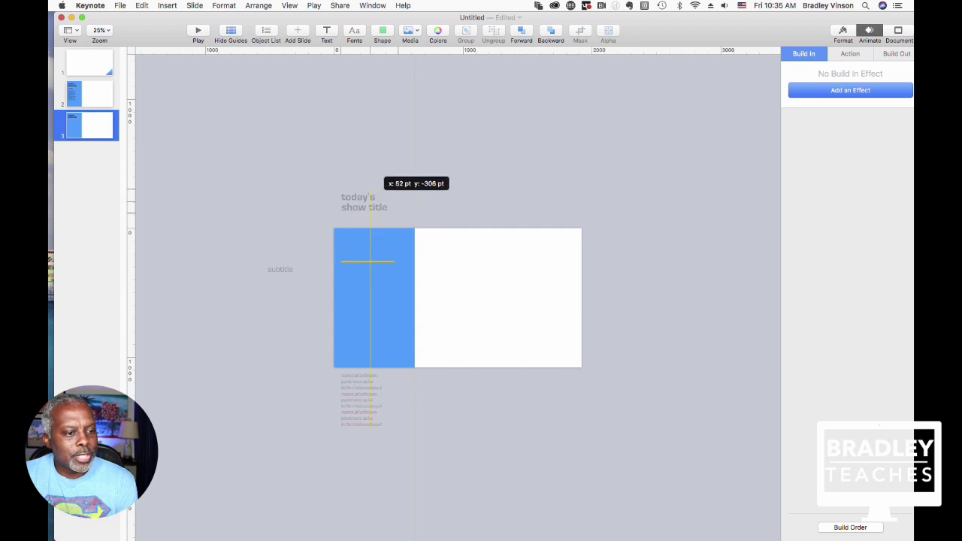
key("shift+Up")
key("shift+Up")
key("shift+Up")
key("shift+Up")
key("shift+Up")
key("shift+Up")
key("shift+Up")
key("shift+Up")
key("shift+Up")
key("shift+Up")
key("shift+Up")
key("shift+Up")
key("shift+Up")
key("shift+Up")
key("shift+Up")
key("shift+Up")
key("shift+Up")
key("shift+Up")
key("shift+Up")
key("shift+Up")
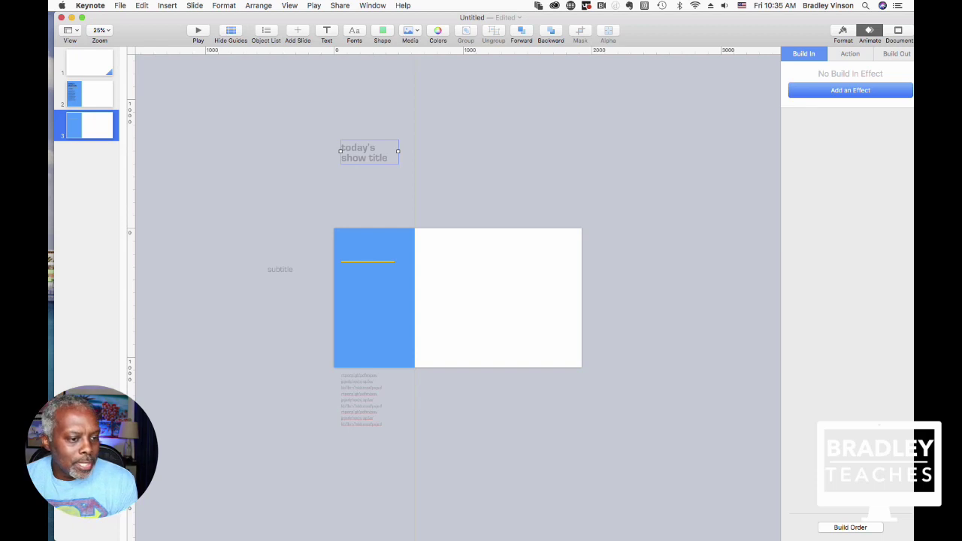
- Move the yellow bar off the third slide's left edge and rotate it to about 110.7°, placing it close beside the slide
left_click(367, 261)
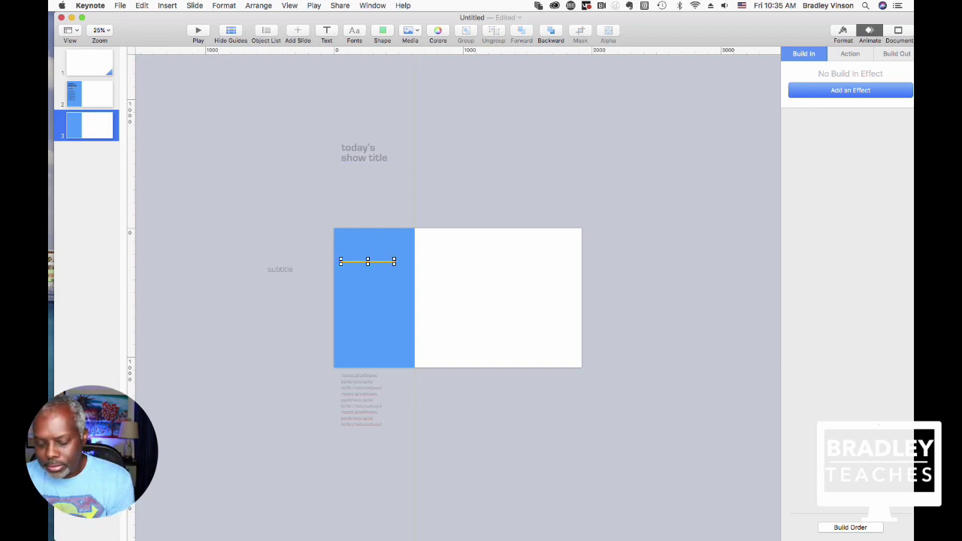
left_click_drag(368, 261, 306, 262)
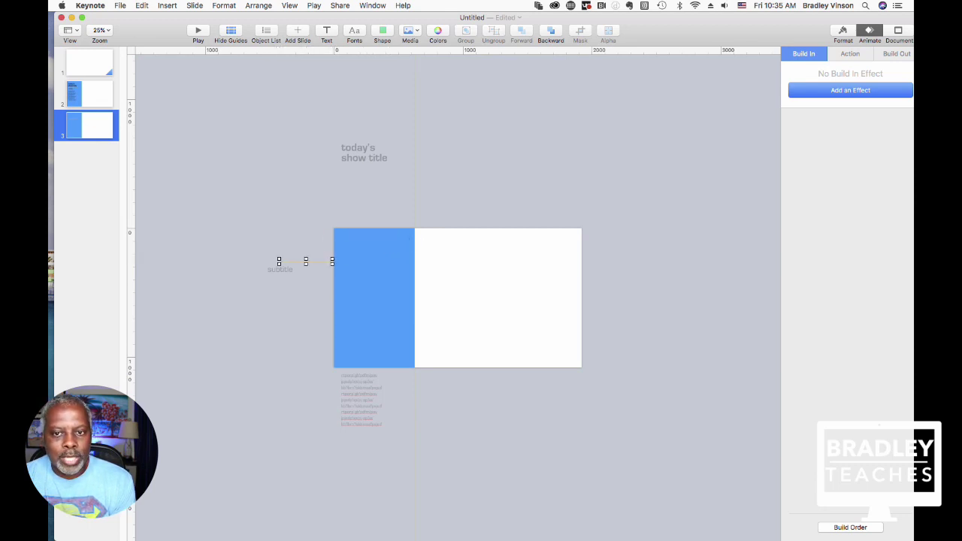
left_click(842, 31)
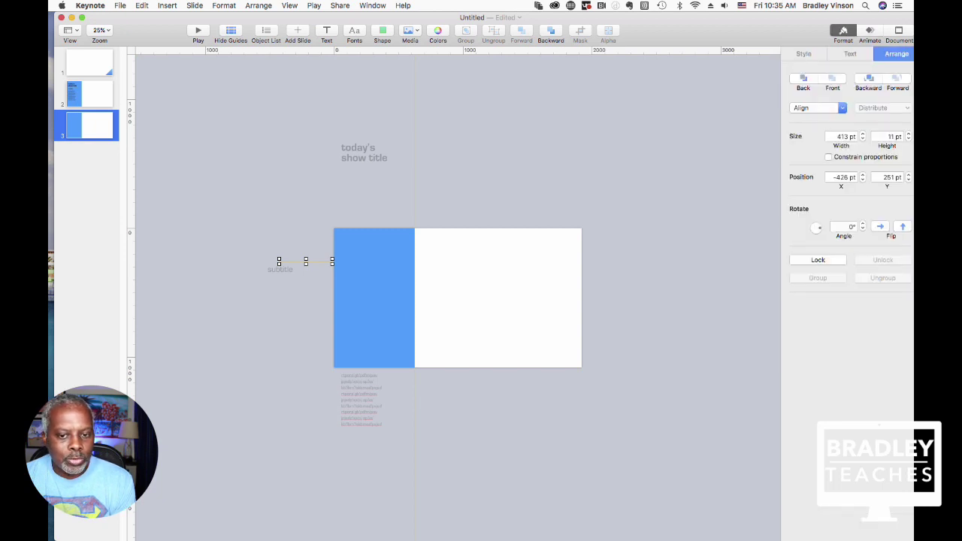
left_click_drag(332, 261, 297, 236)
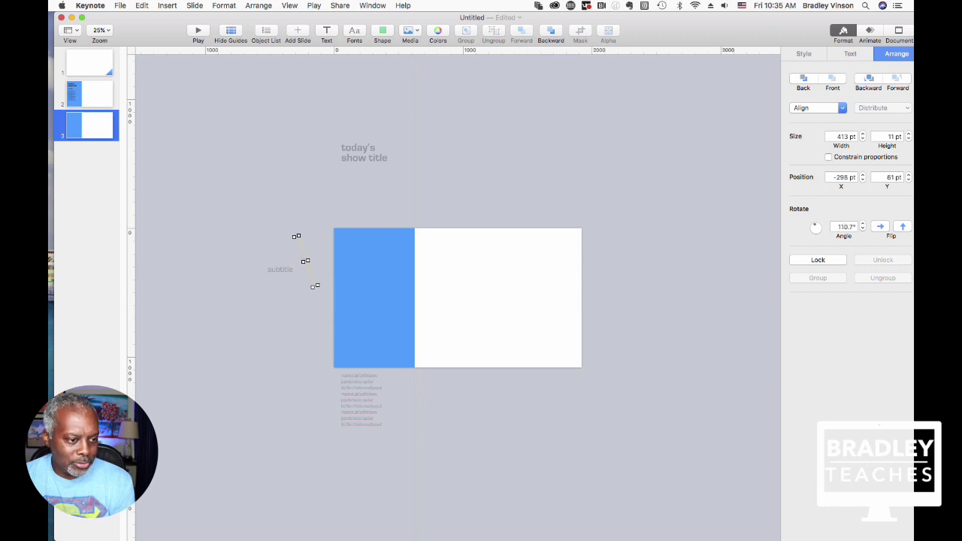
left_click(297, 236)
left_click(296, 236)
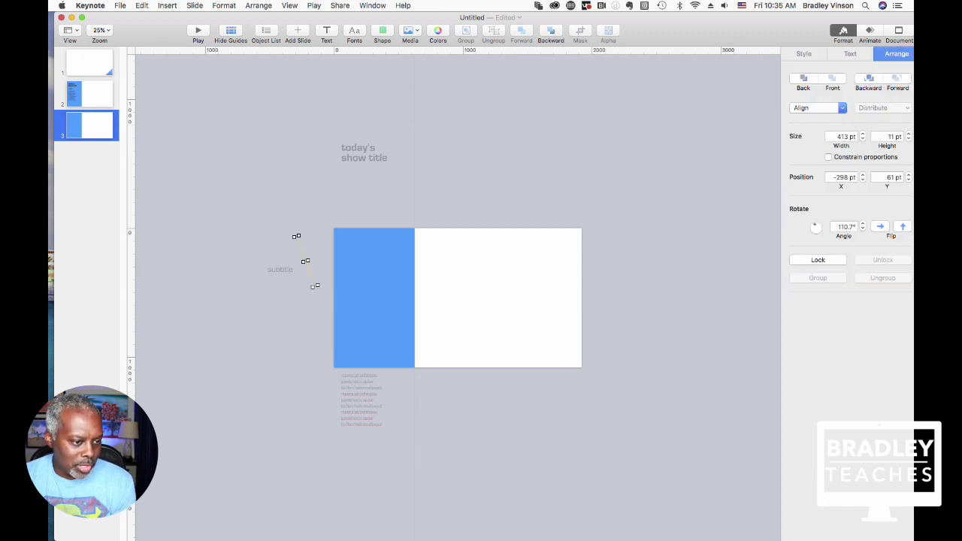
left_click_drag(308, 262, 332, 254)
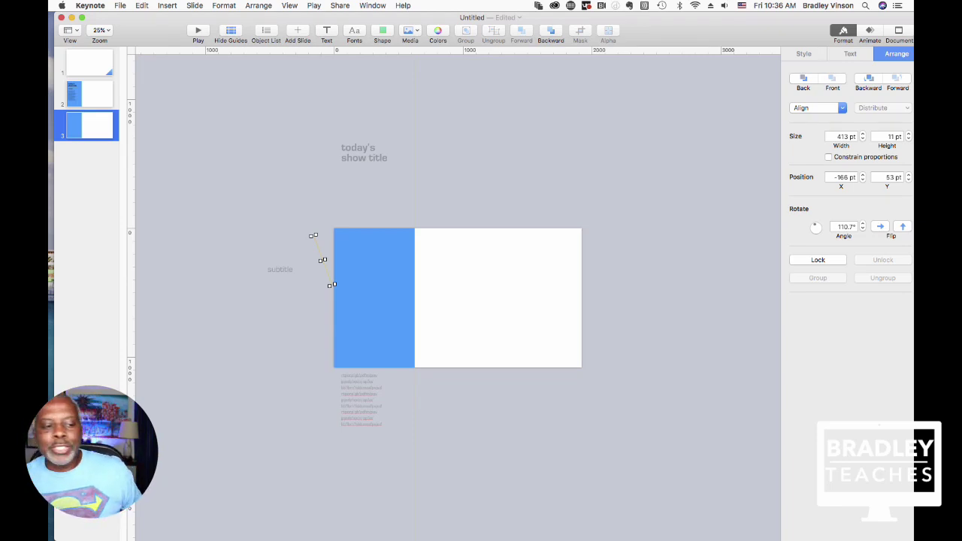
- Lower the opacity of the third slide's blue panel until it is fully transparent
left_click(373, 297)
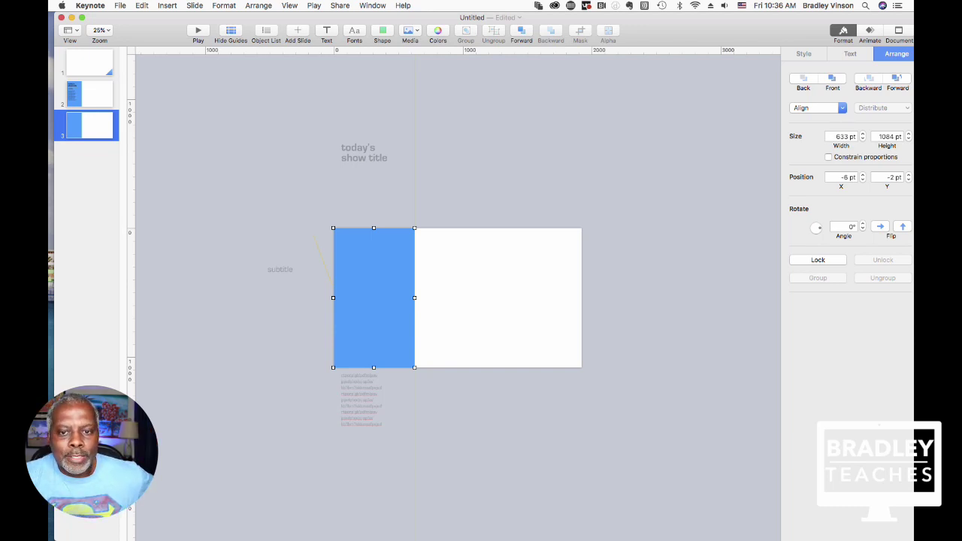
left_click(803, 53)
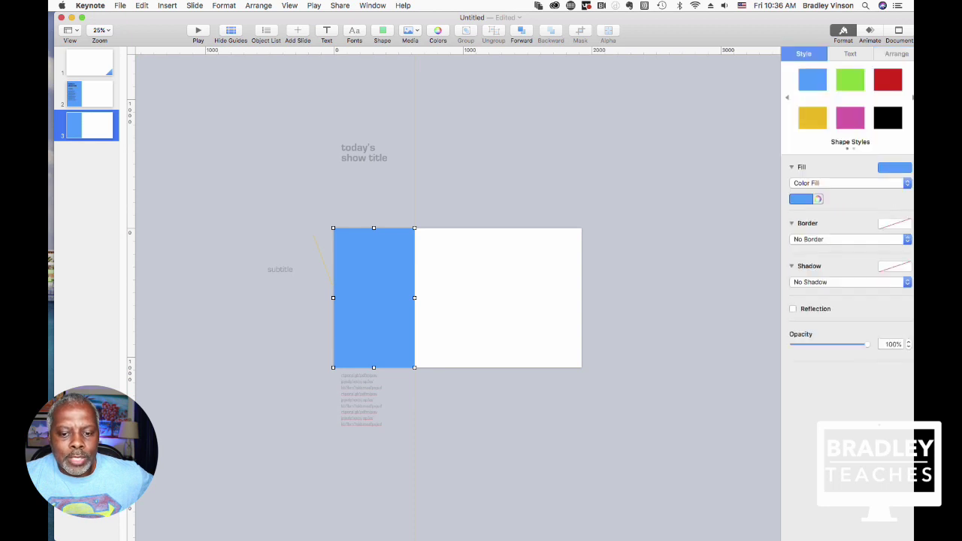
left_click_drag(867, 344, 791, 344)
left_click(676, 331)
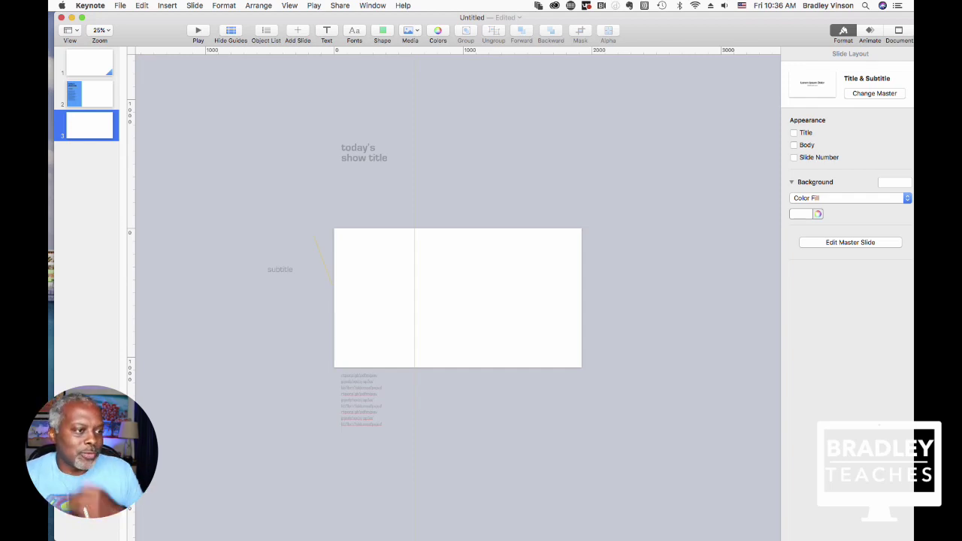
- Add a Magic Move transition to the second slide
left_click(89, 94)
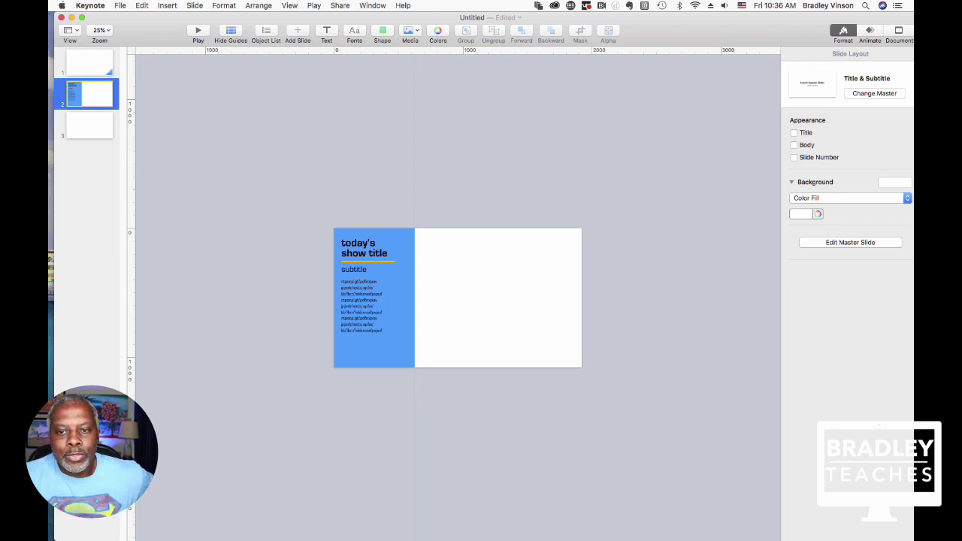
left_click(870, 34)
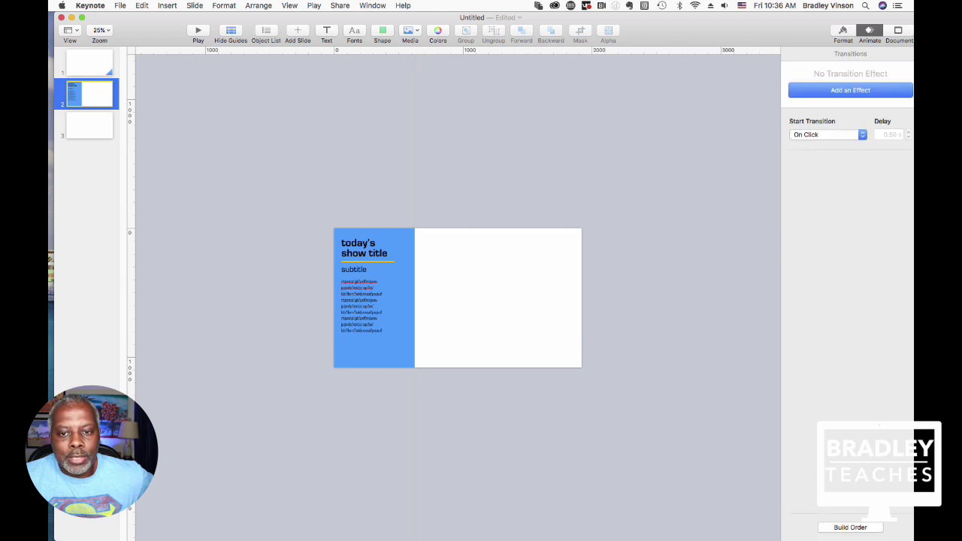
left_click(850, 89)
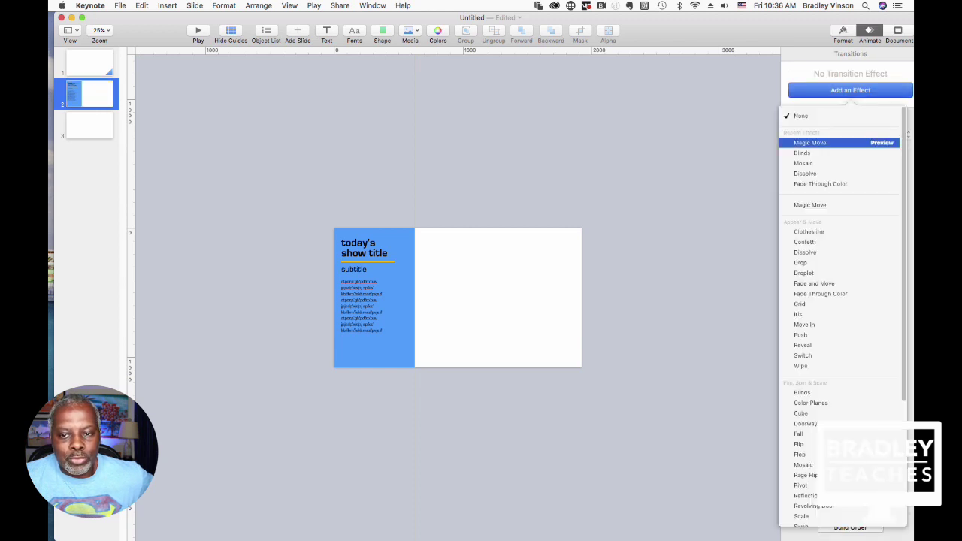
left_click(809, 142)
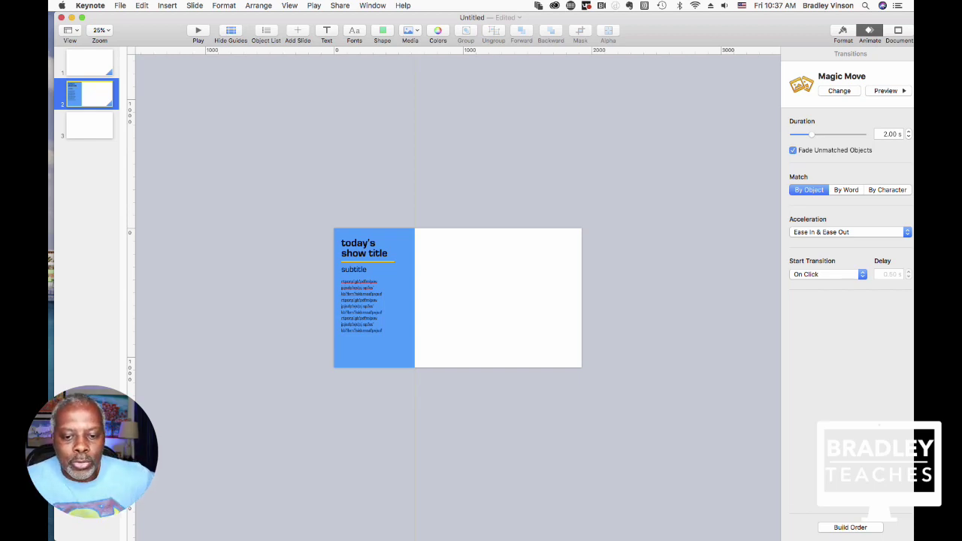
- Make the second slide's transition start automatically with a delay of 6.75 s
left_click(827, 274)
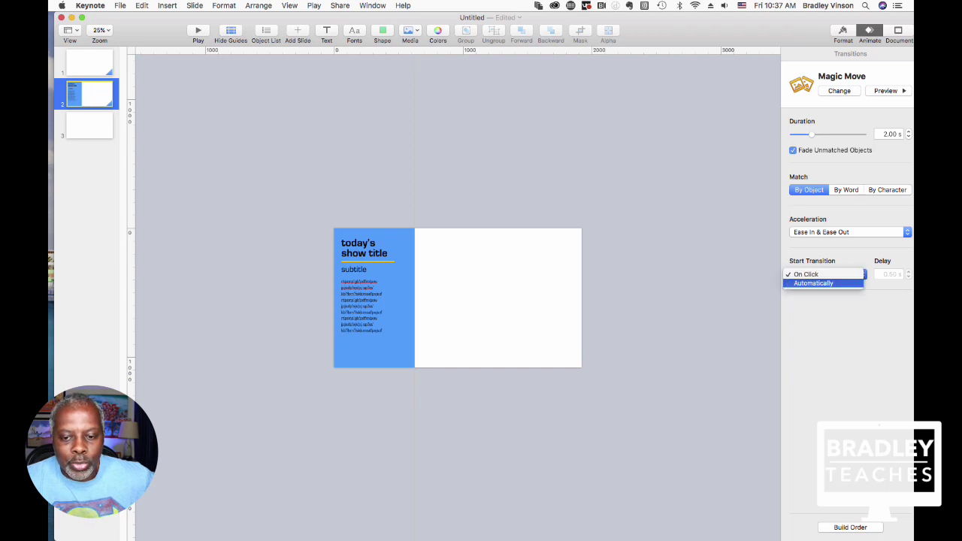
left_click(816, 283)
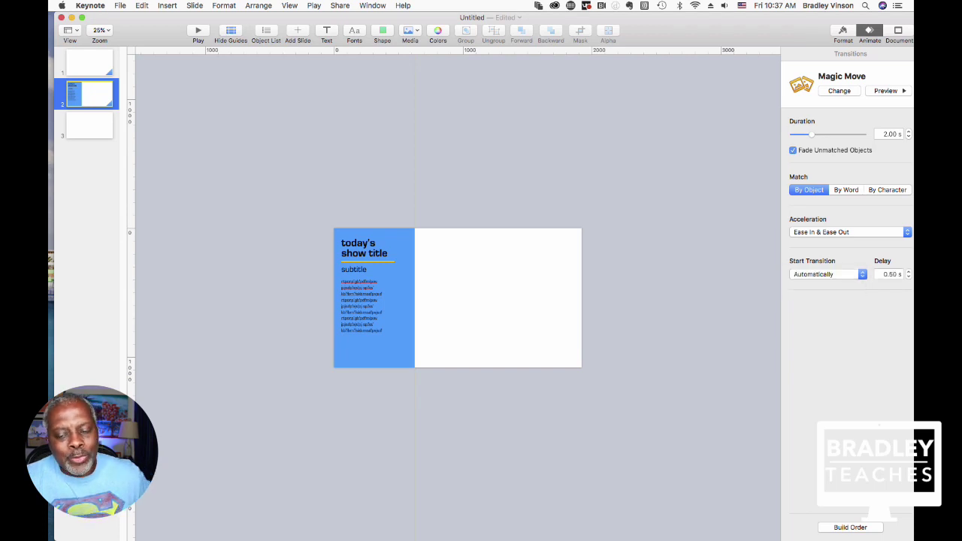
left_click(908, 271)
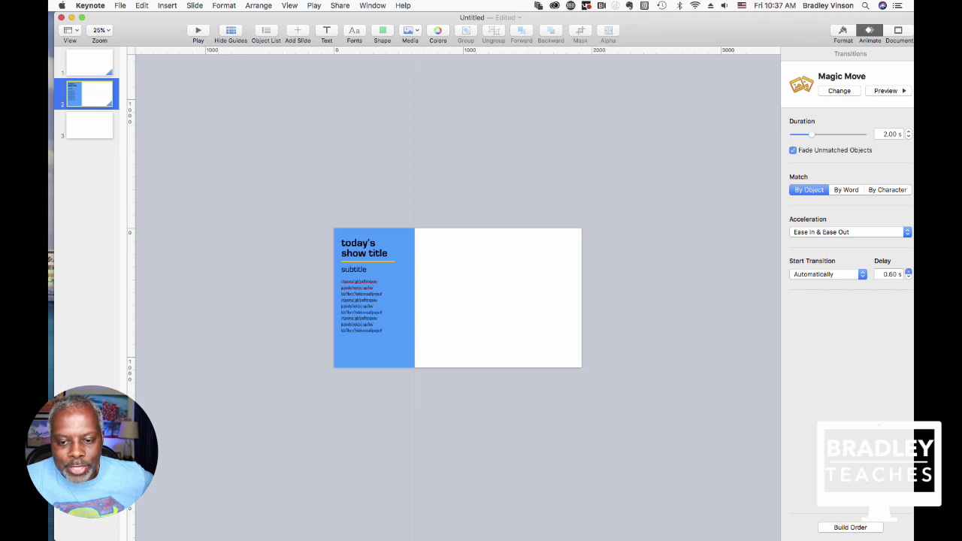
left_click(908, 271)
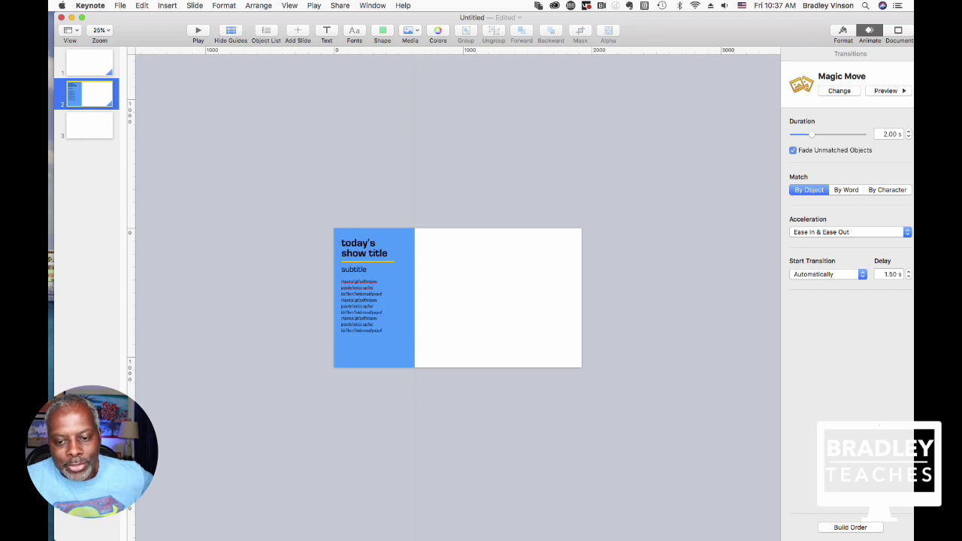
left_click(908, 271)
left_click(908, 272)
left_click(908, 272)
left_click(908, 271)
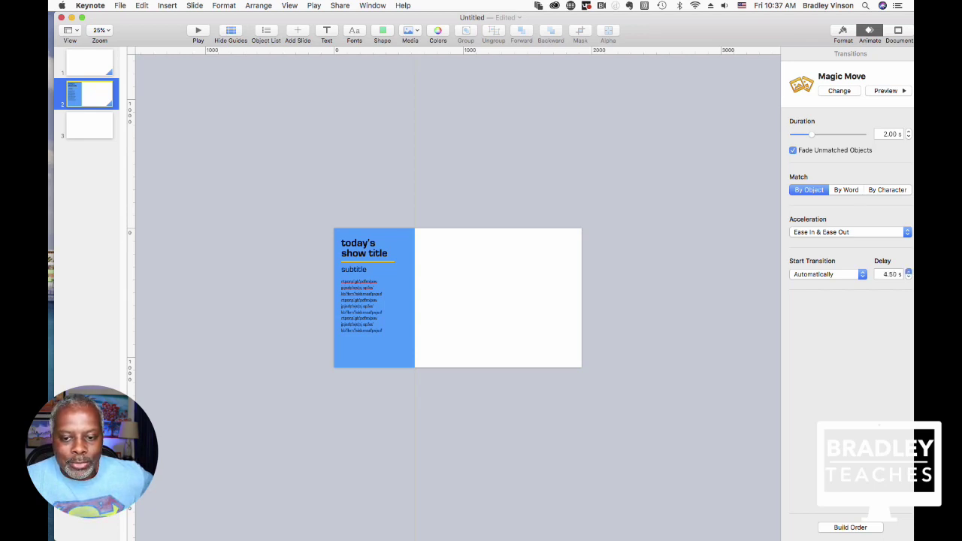
left_click(908, 272)
left_click(908, 272)
left_click(908, 272)
left_click(908, 272)
left_click(908, 271)
left_click(908, 271)
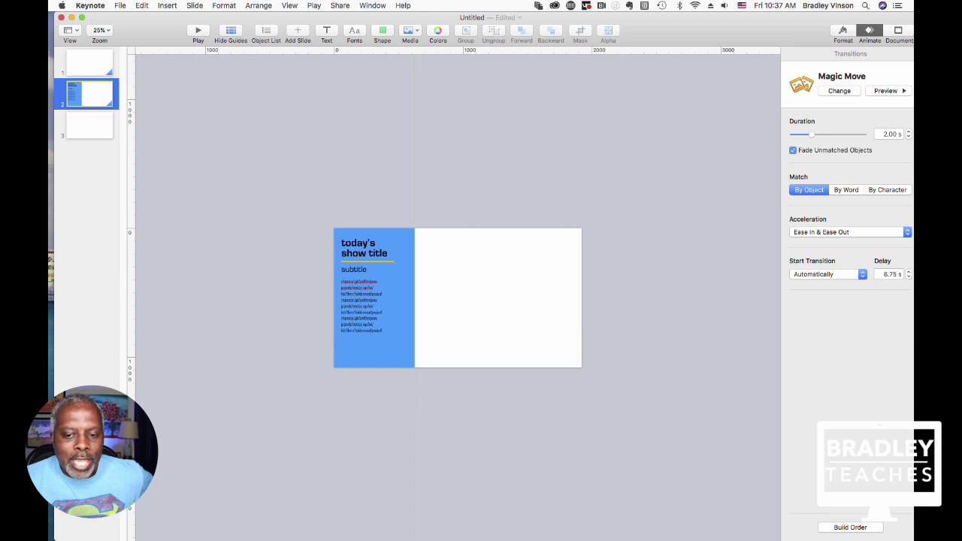
- Set the delay of the second slide's automatic Magic Move transition to 10.00 s
left_click(908, 272)
left_click(908, 271)
left_click(908, 271)
left_click(908, 271)
left_click(908, 271)
left_click(908, 271)
left_click(908, 271)
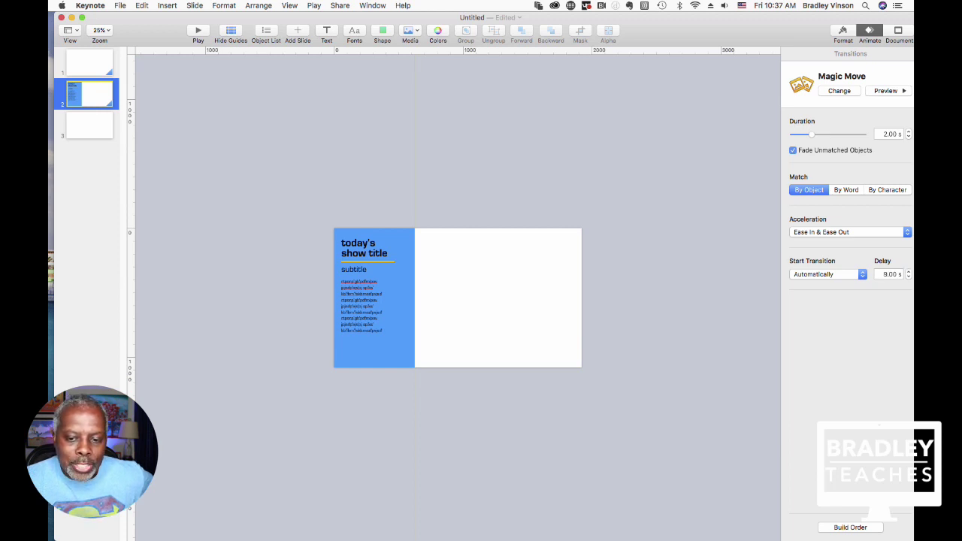
left_click(908, 271)
left_click(908, 272)
left_click(908, 271)
left_click(908, 272)
left_click(908, 272)
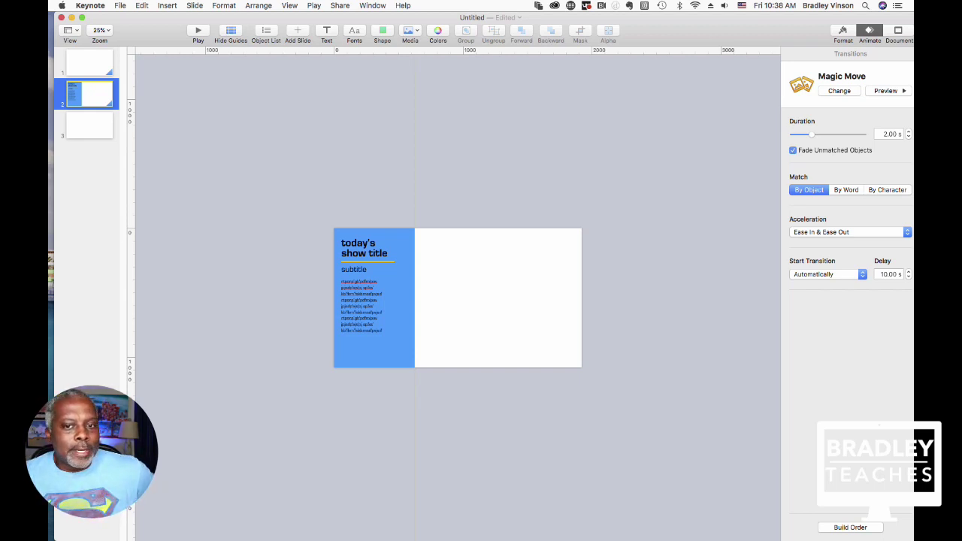
- Preview the first slide's Magic Move transition and look through the second and third slides
left_click(89, 62)
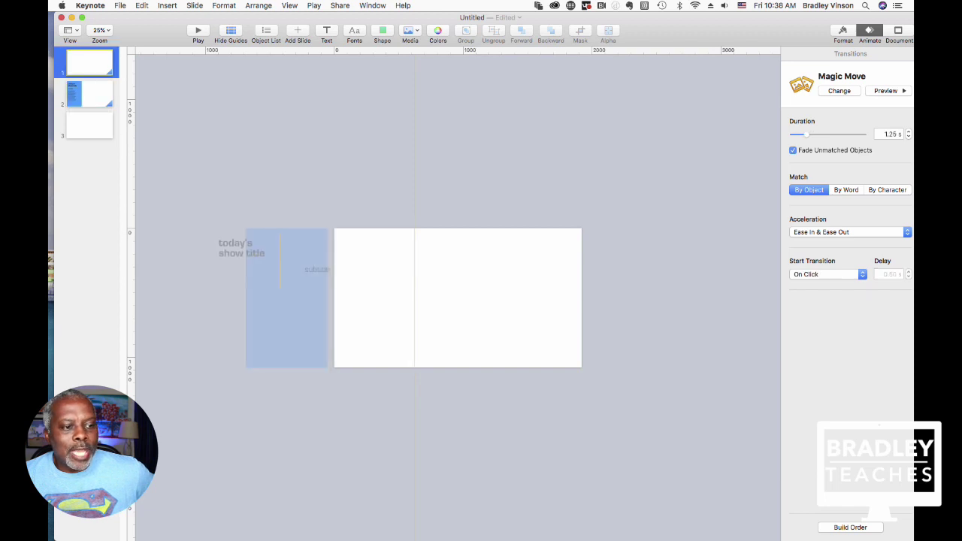
left_click(887, 90)
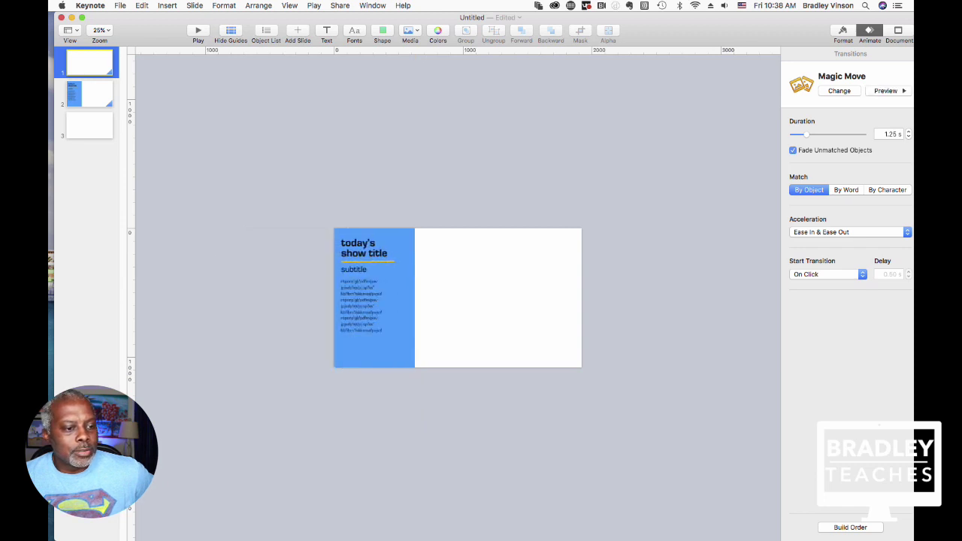
left_click(89, 94)
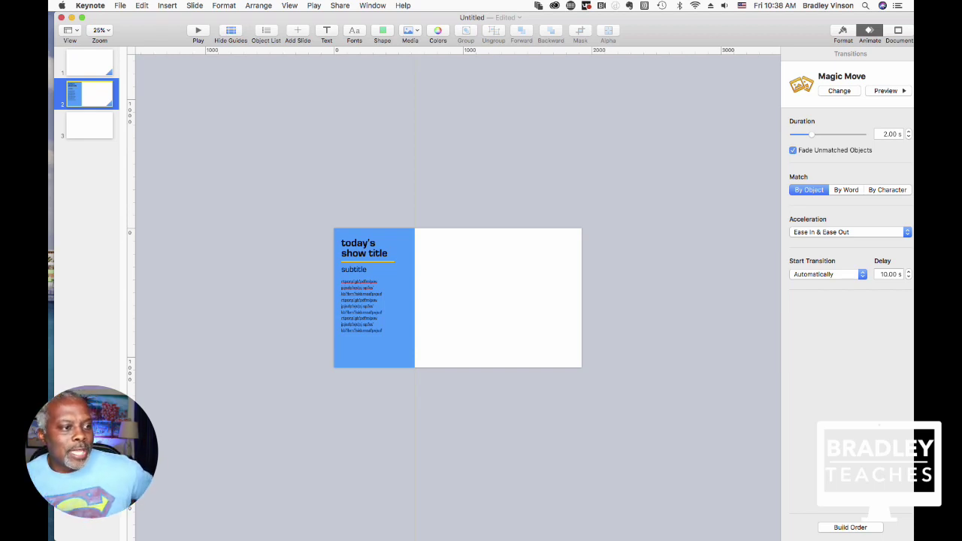
left_click(90, 125)
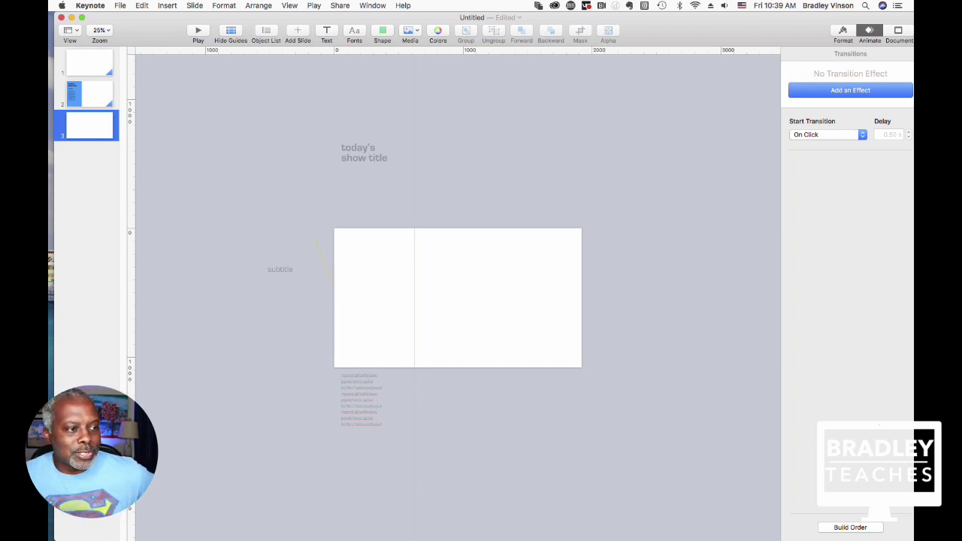
- Set the first slide's background to No Fill
left_click(89, 63)
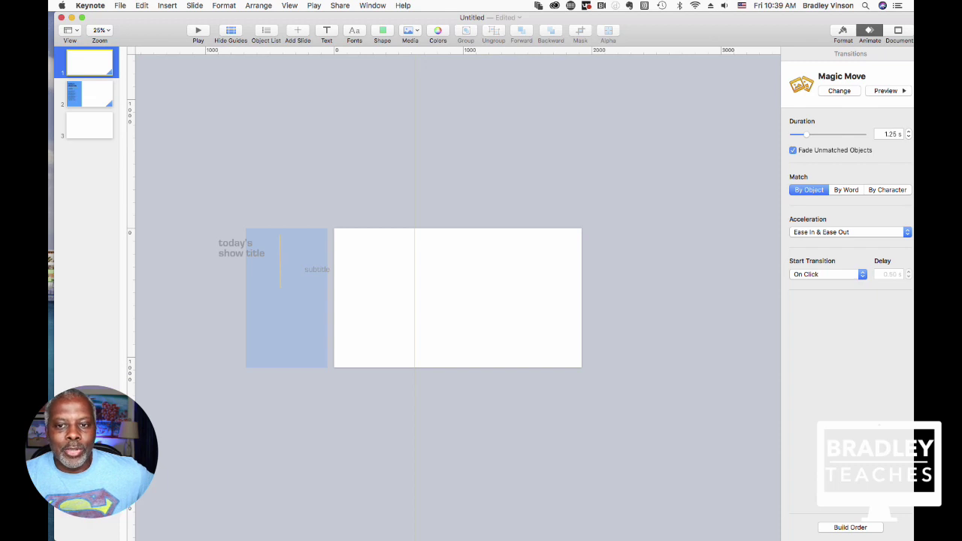
left_click(898, 31)
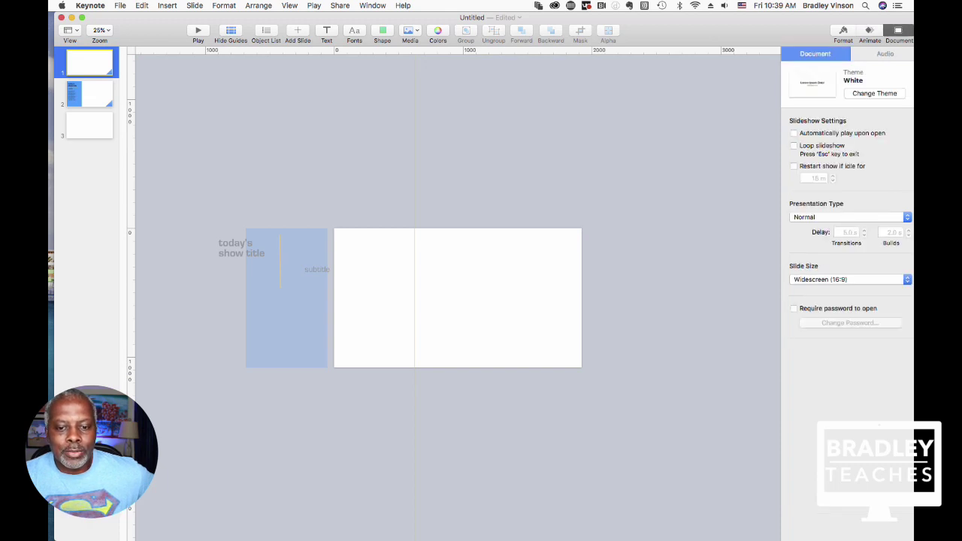
left_click(843, 31)
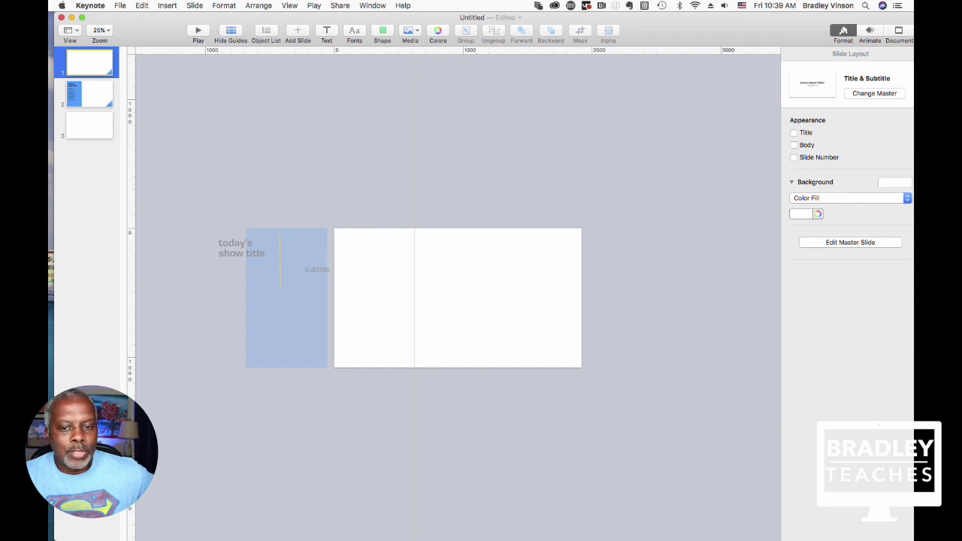
left_click(850, 198)
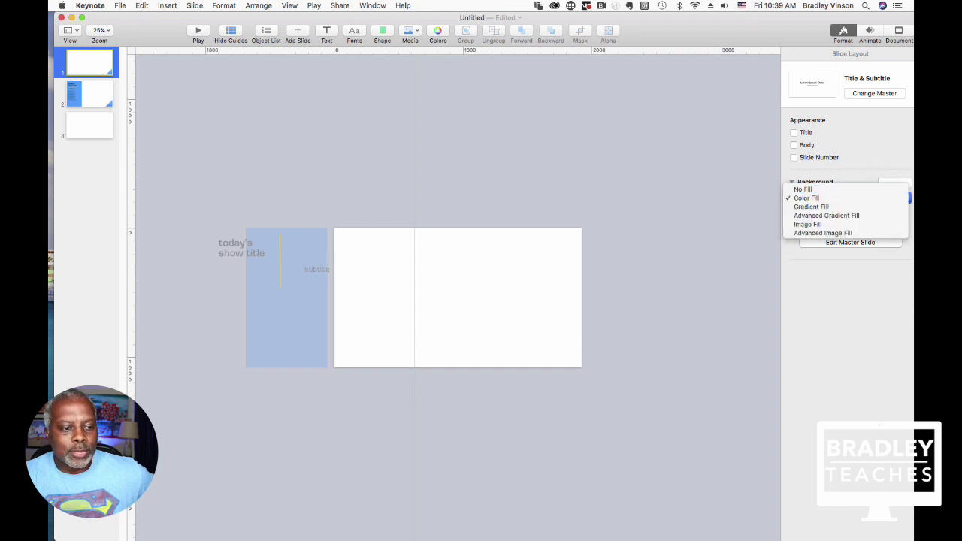
left_click(808, 188)
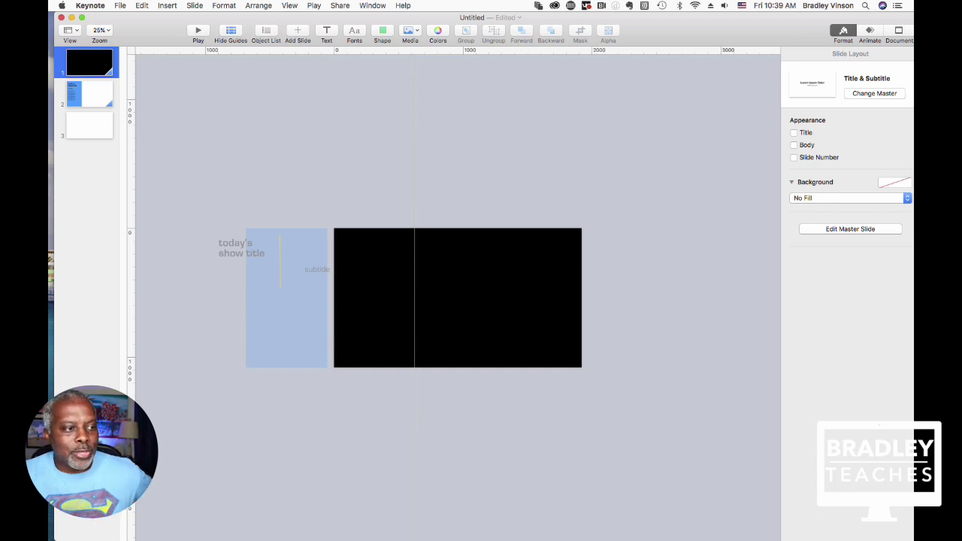
- Set the backgrounds of the second and third slides to No Fill
left_click(89, 94)
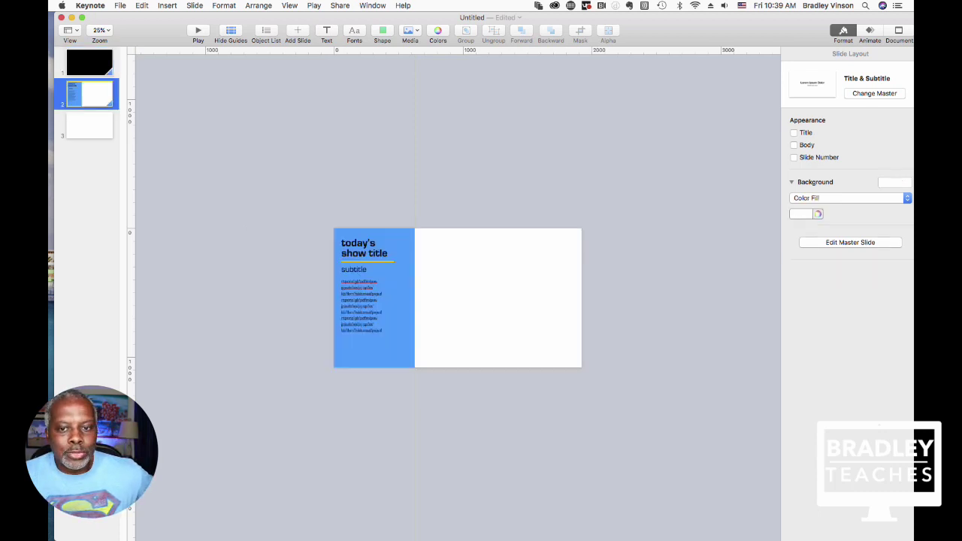
left_click(812, 198)
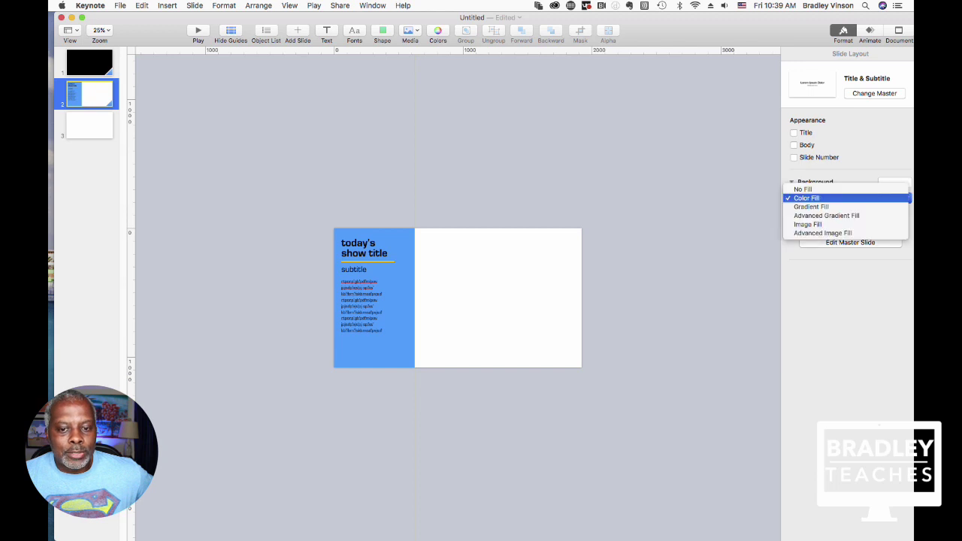
left_click(803, 193)
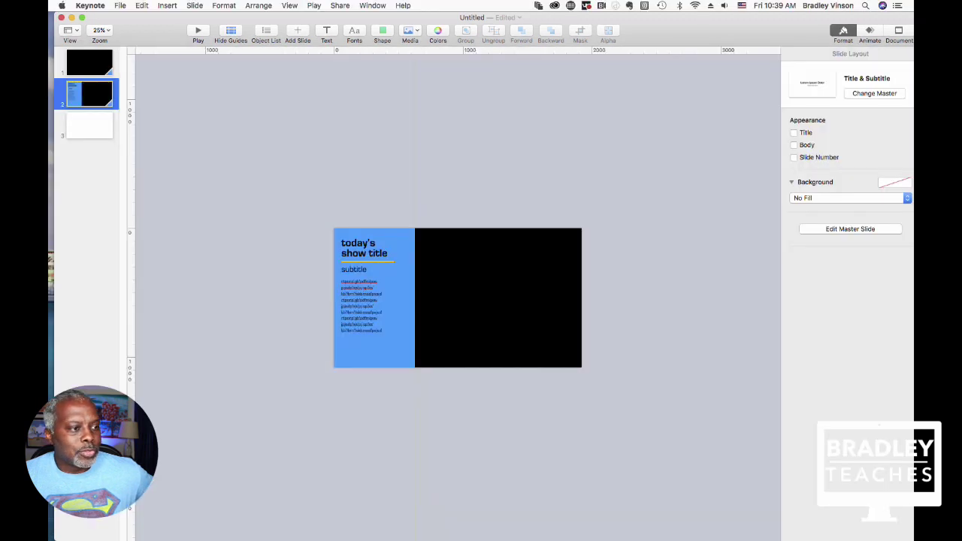
left_click(89, 126)
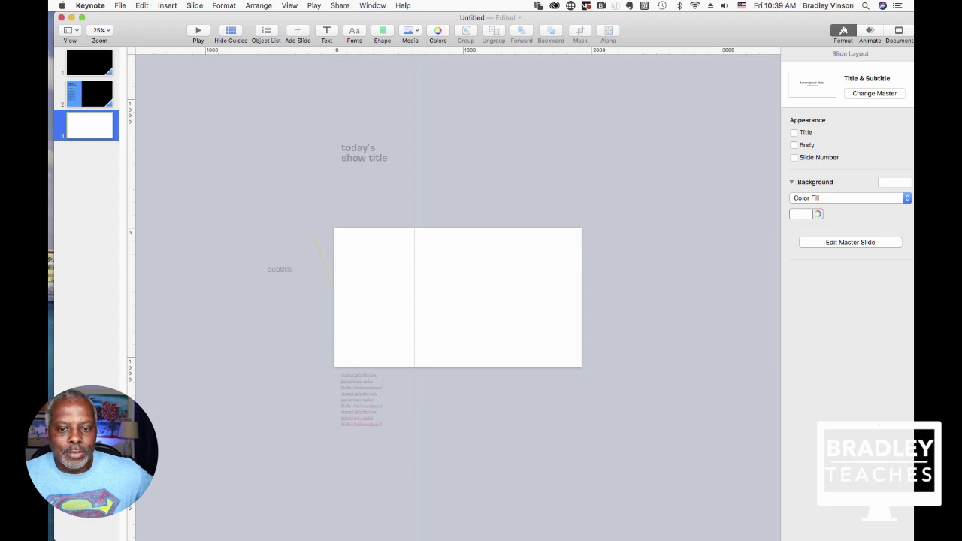
left_click(827, 197)
left_click(805, 188)
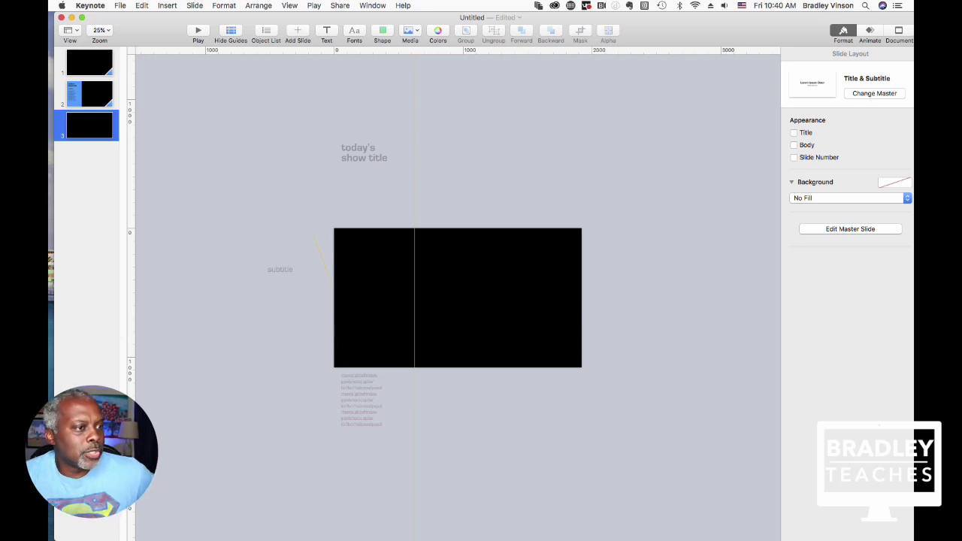
- Set up a self-playing movie export of all slides with 0 seconds before the next slide and the next build
left_click(119, 5)
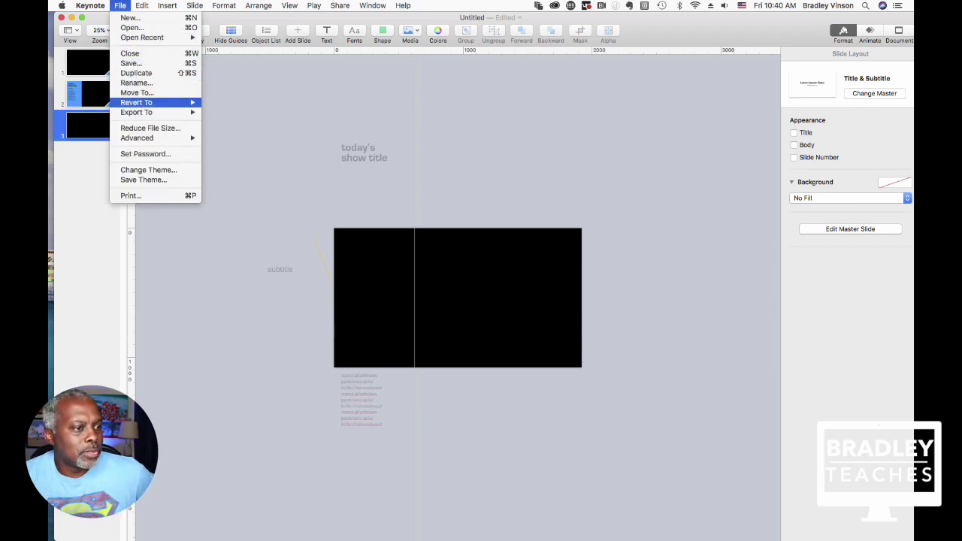
mouse_move(136, 112)
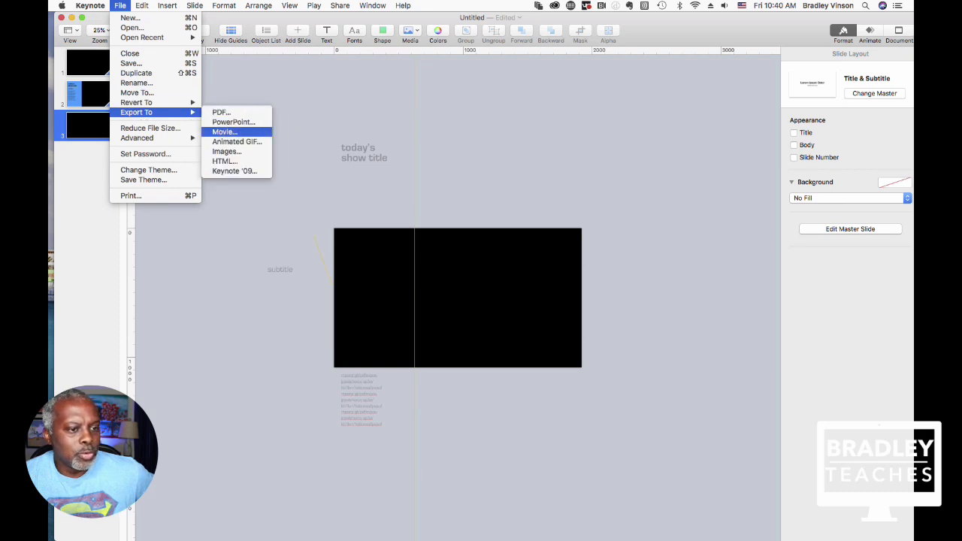
left_click(225, 131)
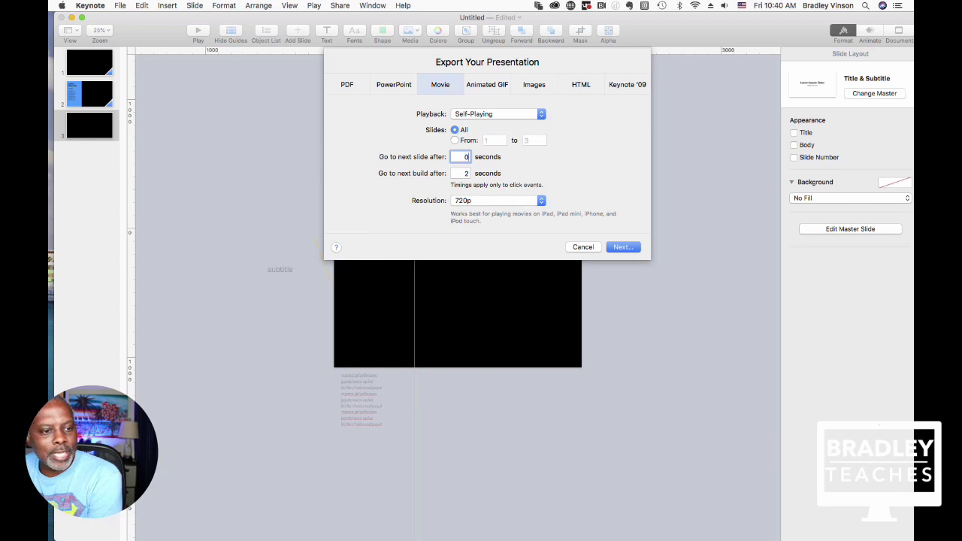
key("Tab")
type("0")
- Choose a custom export resolution and Apple ProRes 4444 compression with transparent backgrounds
left_click(496, 200)
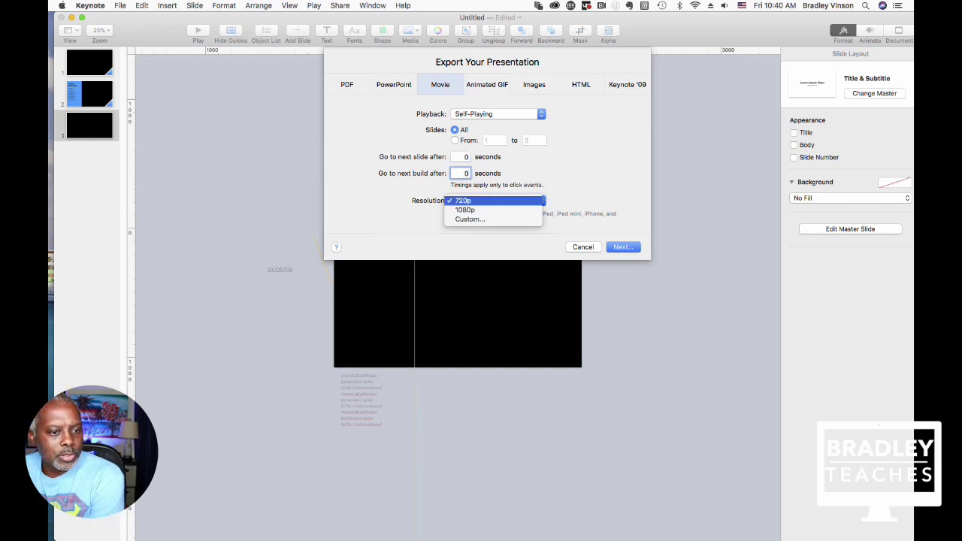
left_click(491, 220)
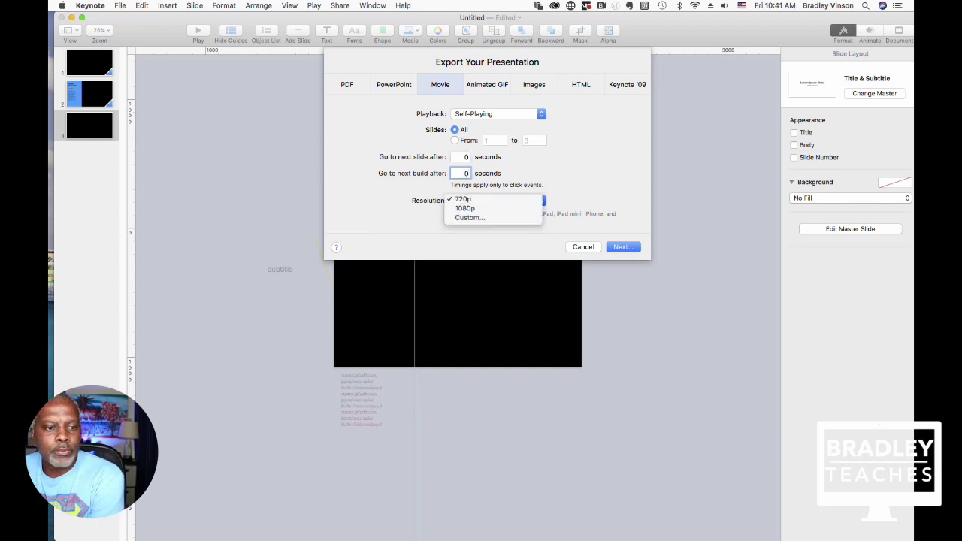
left_click(454, 254)
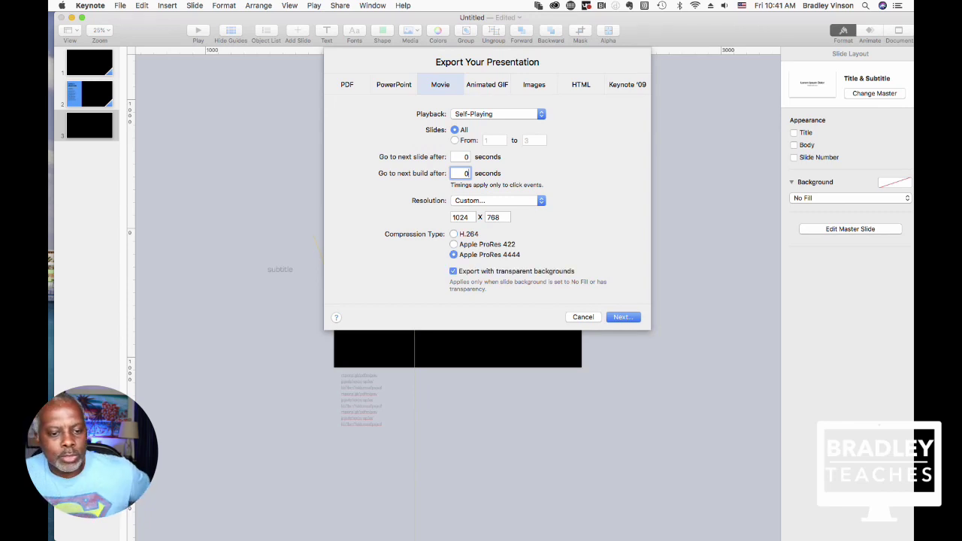
- Proceed to saving and export the movie as ecamm-bar.mov in the bars folder
key("Escape")
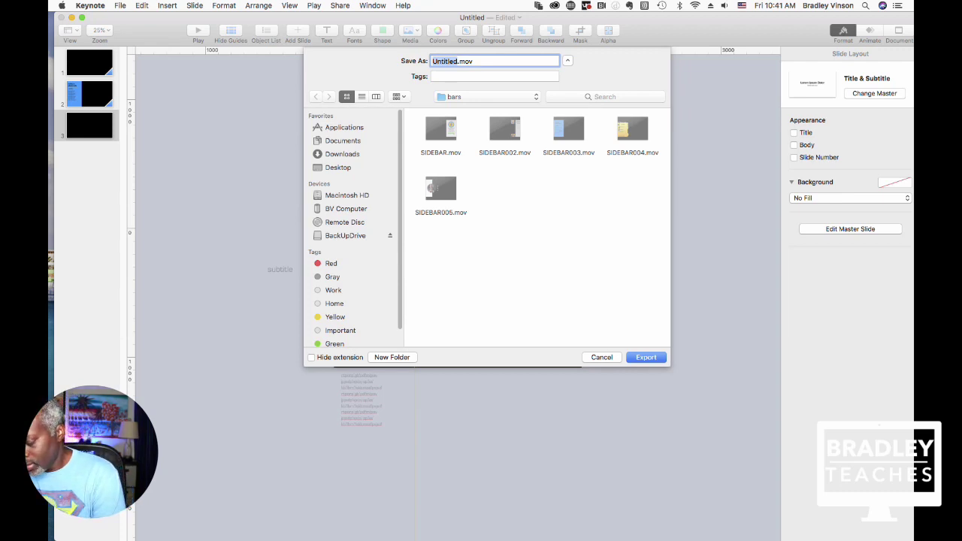
type("ec")
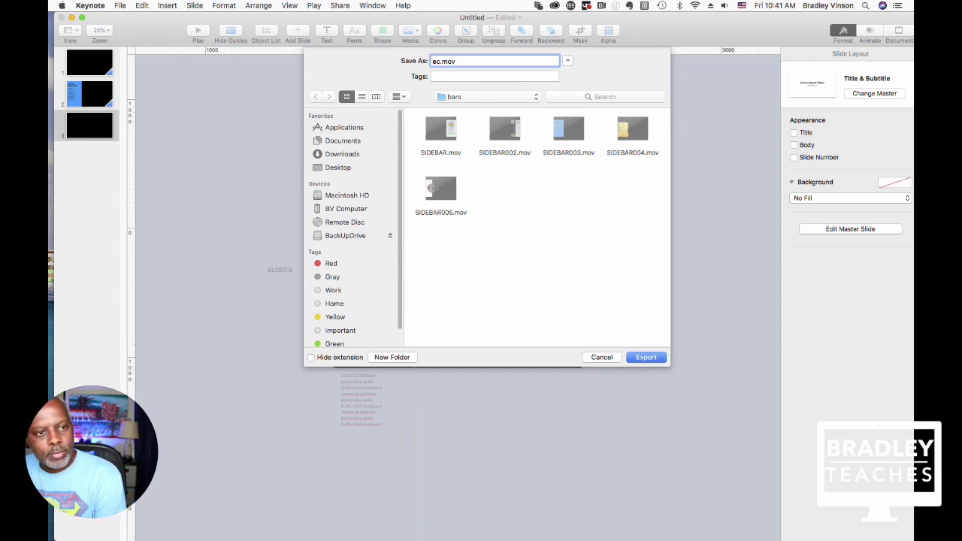
type("amm-ba")
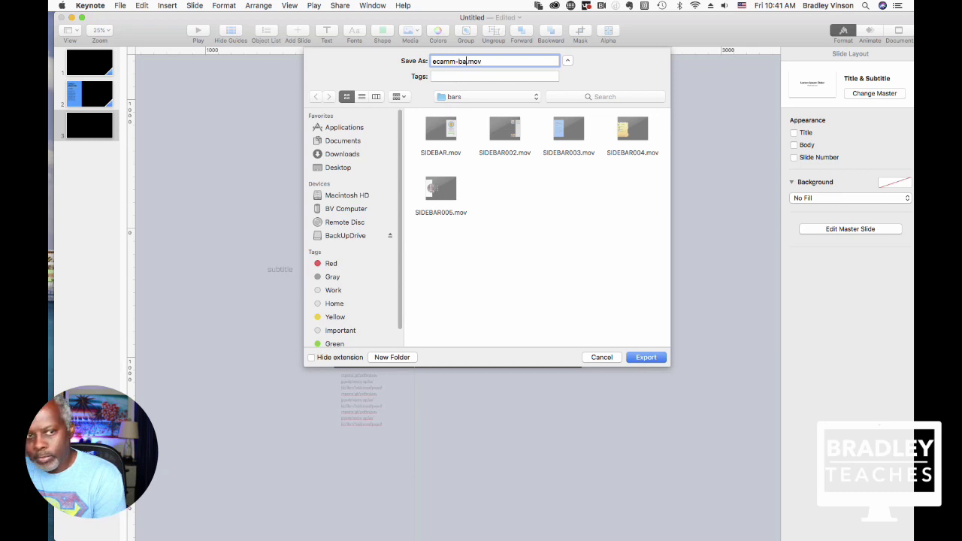
type("r")
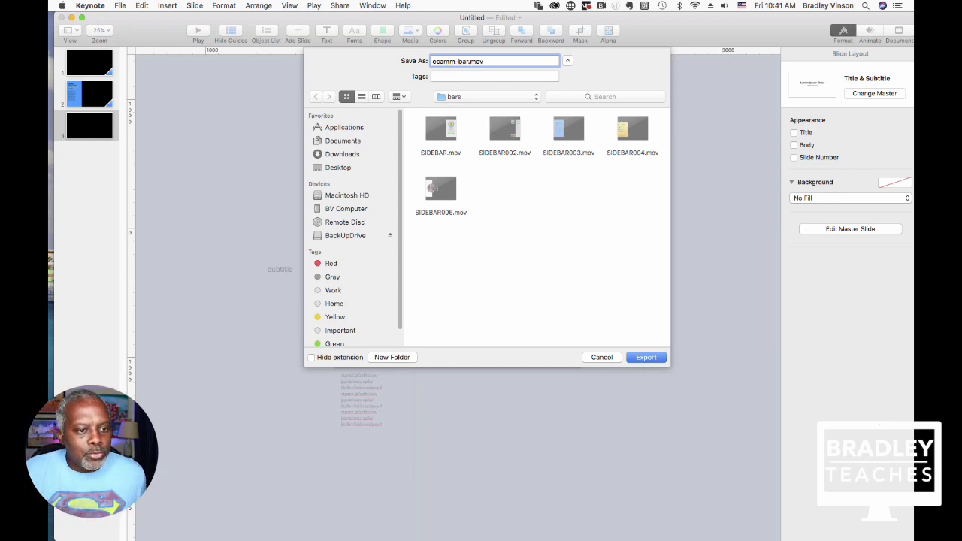
key("Return")
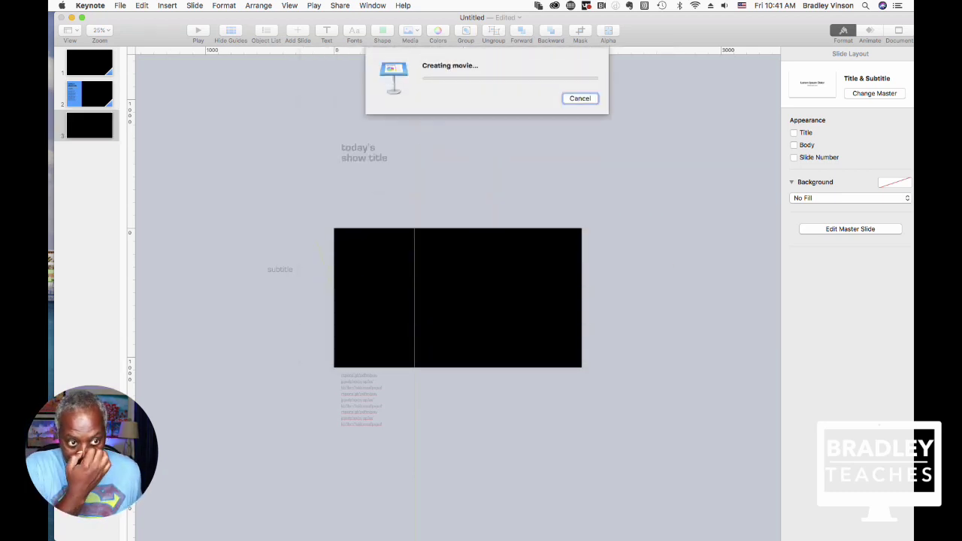